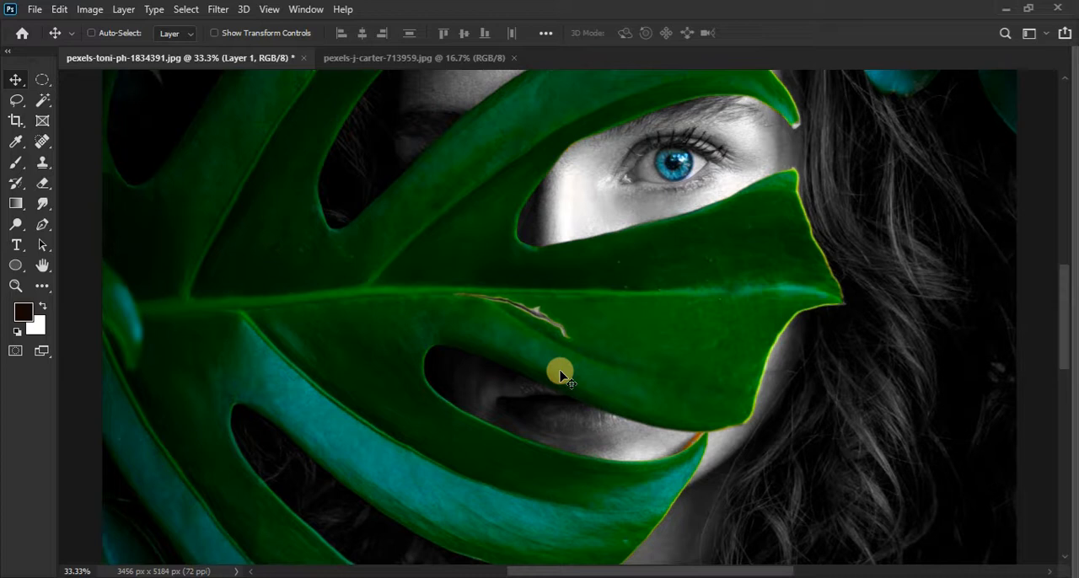
# Step: Examine the finished selective-colour portrait up close and compare it with the original by toggling Layer 1's visibility
pyautogui.scroll(3, 560, 375)
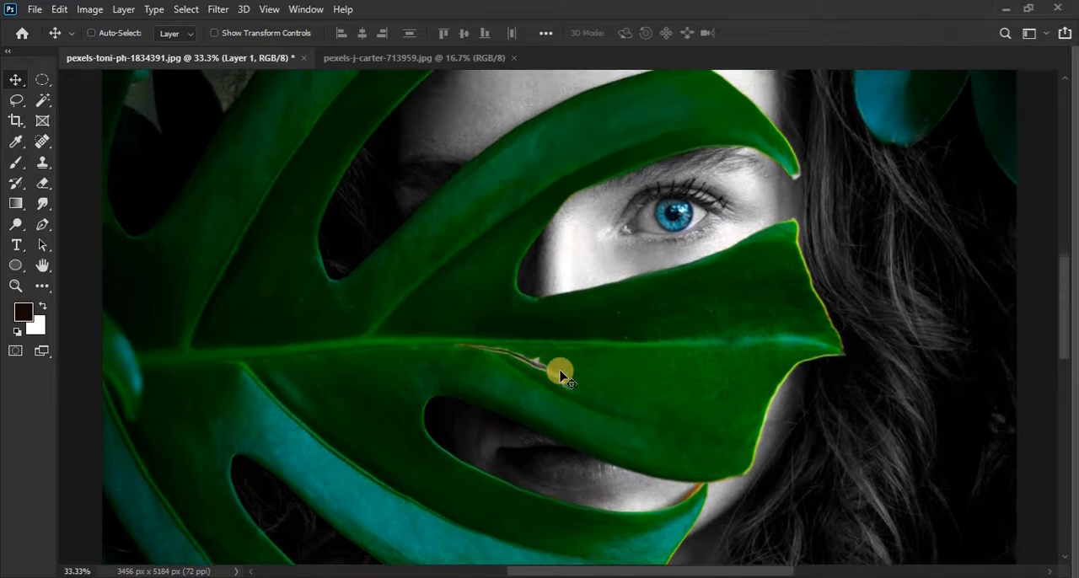
pyautogui.scroll(-1, 561, 375)
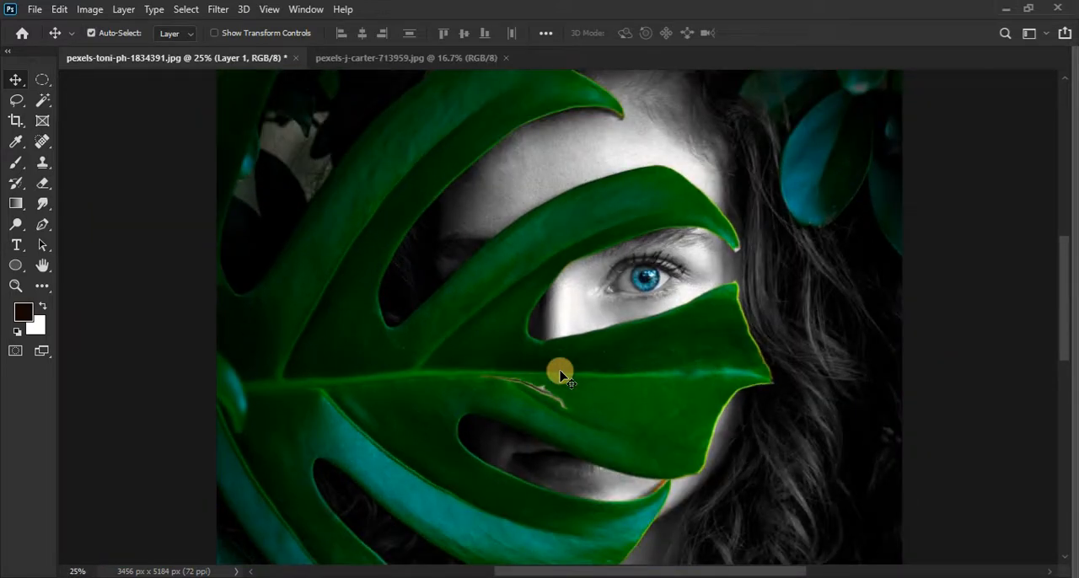
pyautogui.scroll(-1, 561, 375)
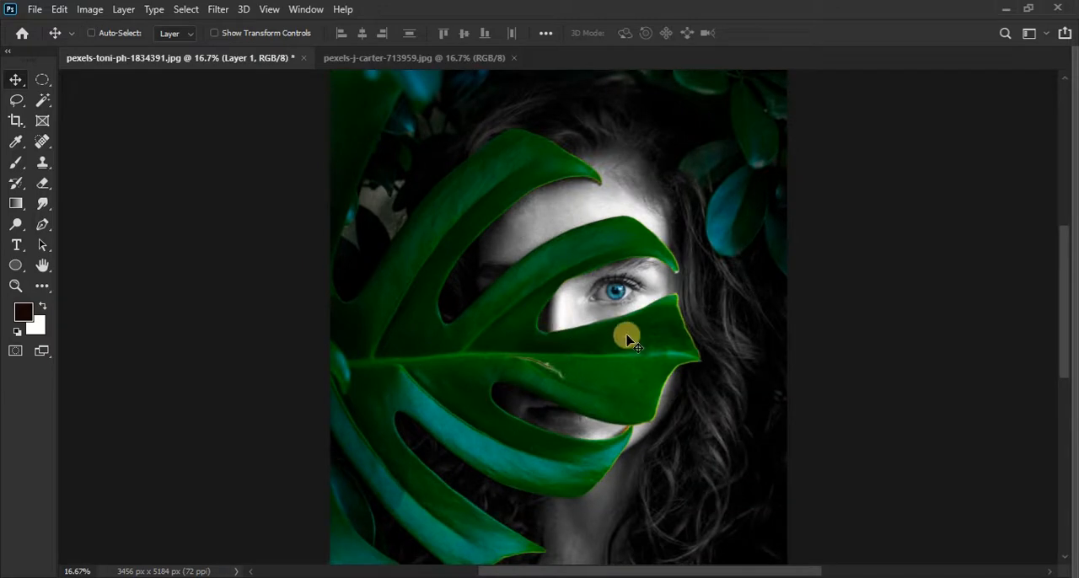
pyautogui.moveTo(622, 310); pyautogui.dragTo(621, 310)
pyautogui.scroll(1, 621, 311)
pyautogui.scroll(-1, 622, 310)
pyautogui.press('F7')
pyautogui.click(798, 168)
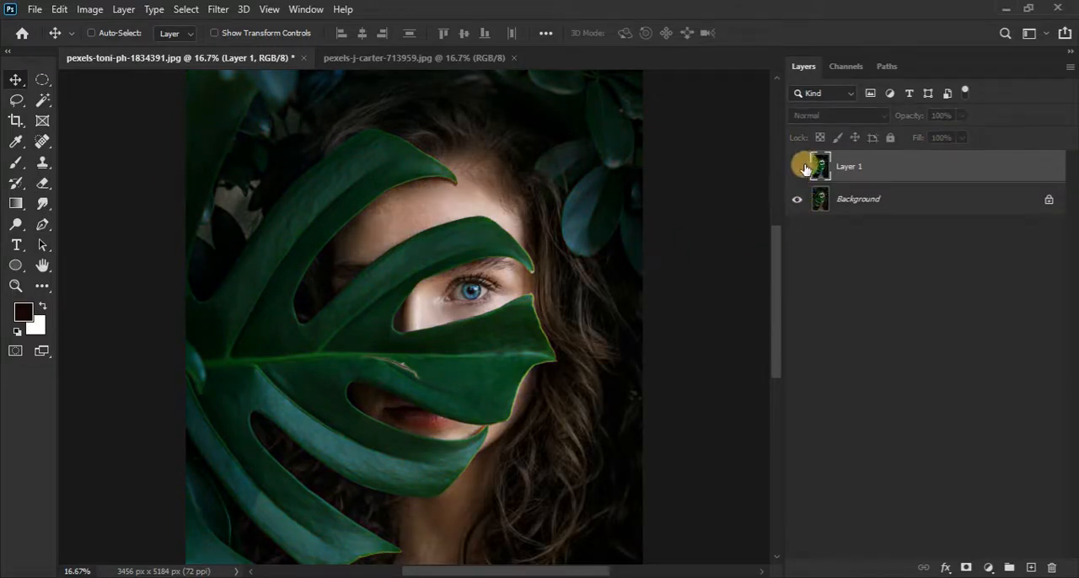
pyautogui.click(800, 168)
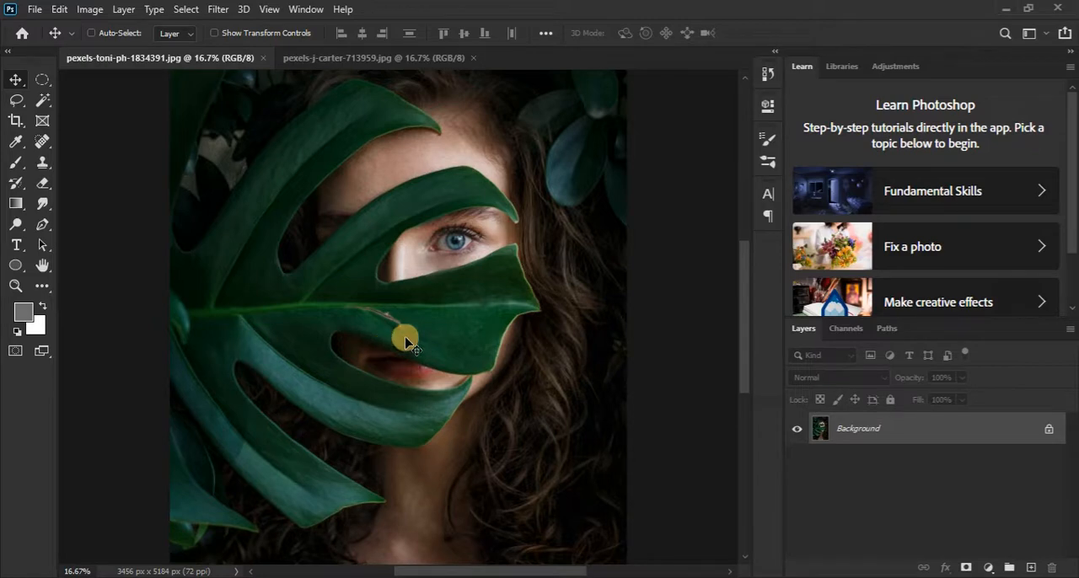
# Step: Duplicate the Background layer of the leaf portrait onto a new layer above it
pyautogui.click(125, 9)
pyautogui.moveTo(270, 26)
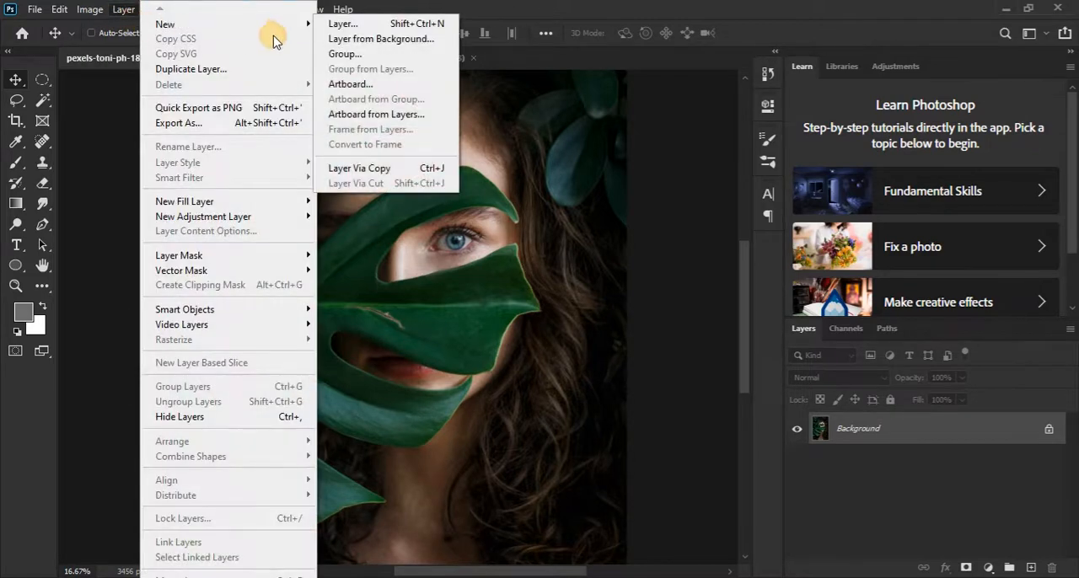
pyautogui.click(405, 174)
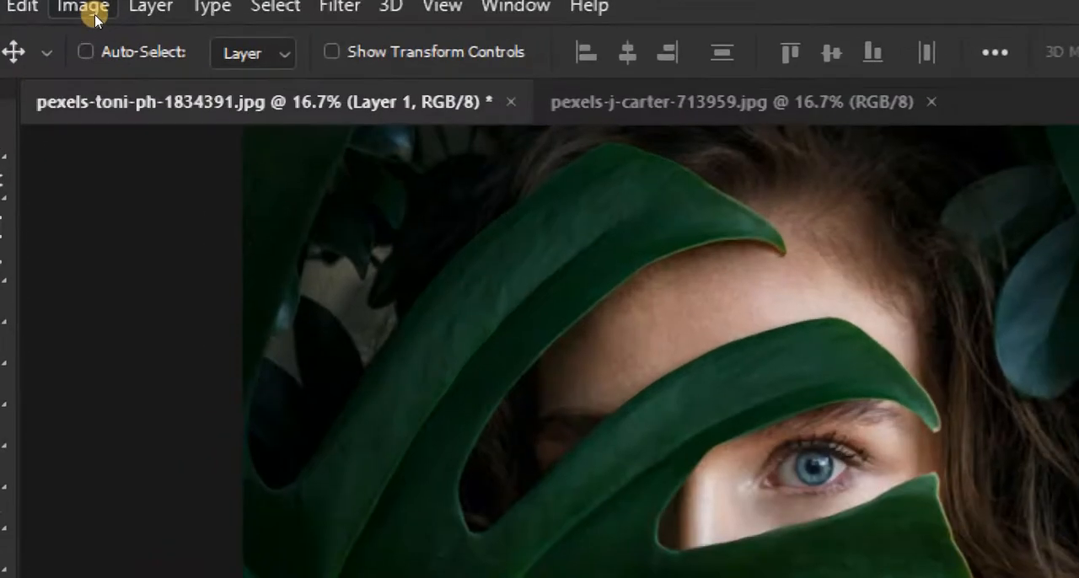
# Step: Desaturate the forehead's sampled skin tones on Layer 1 to -100 using Replace Color with a fuzziness of 77
pyautogui.click(91, 10)
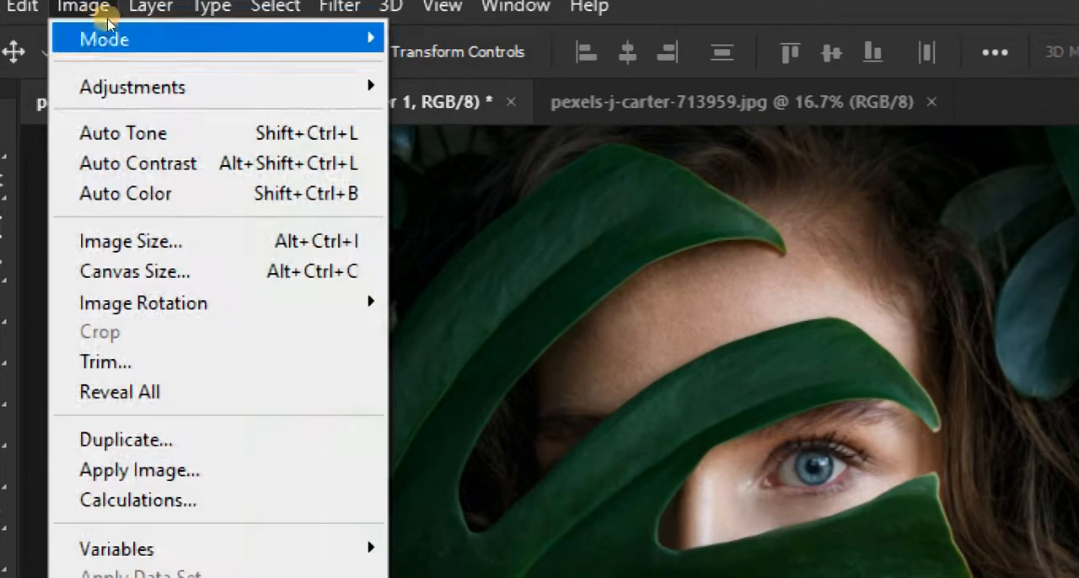
pyautogui.moveTo(122, 84)
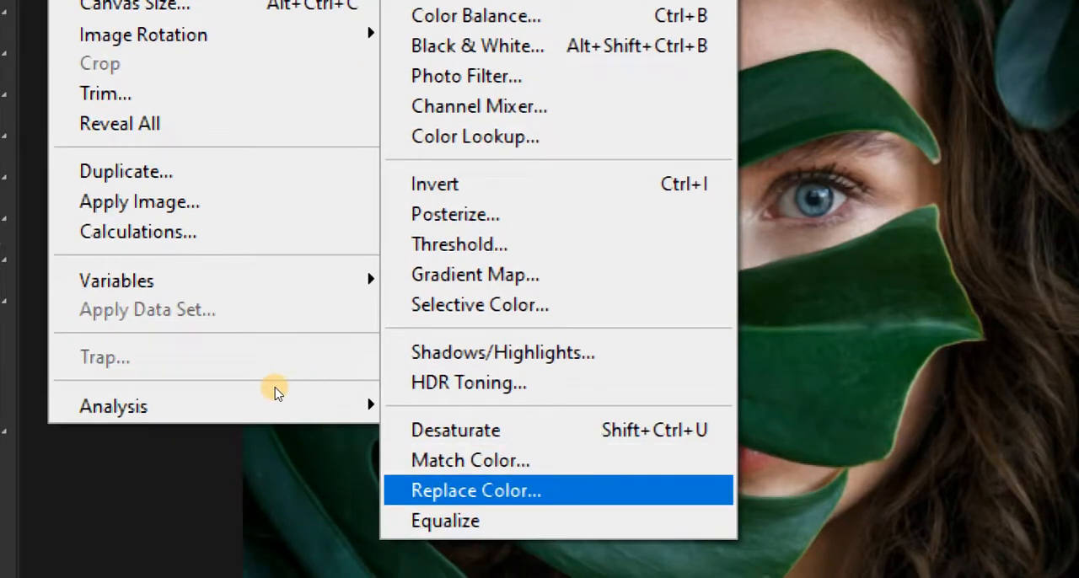
pyautogui.click(493, 490)
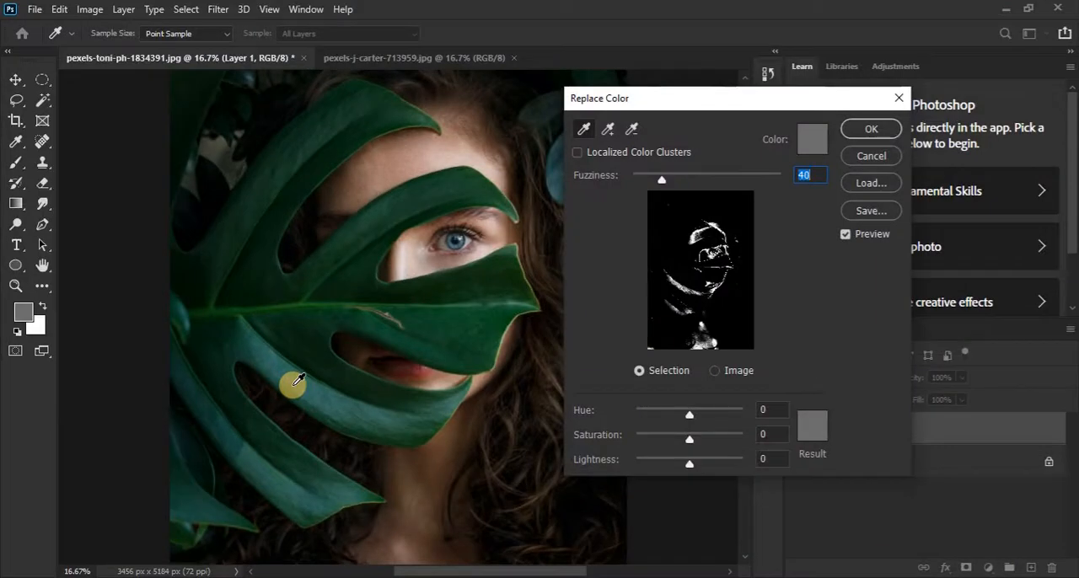
pyautogui.moveTo(625, 102); pyautogui.dragTo(666, 106)
pyautogui.click(625, 133)
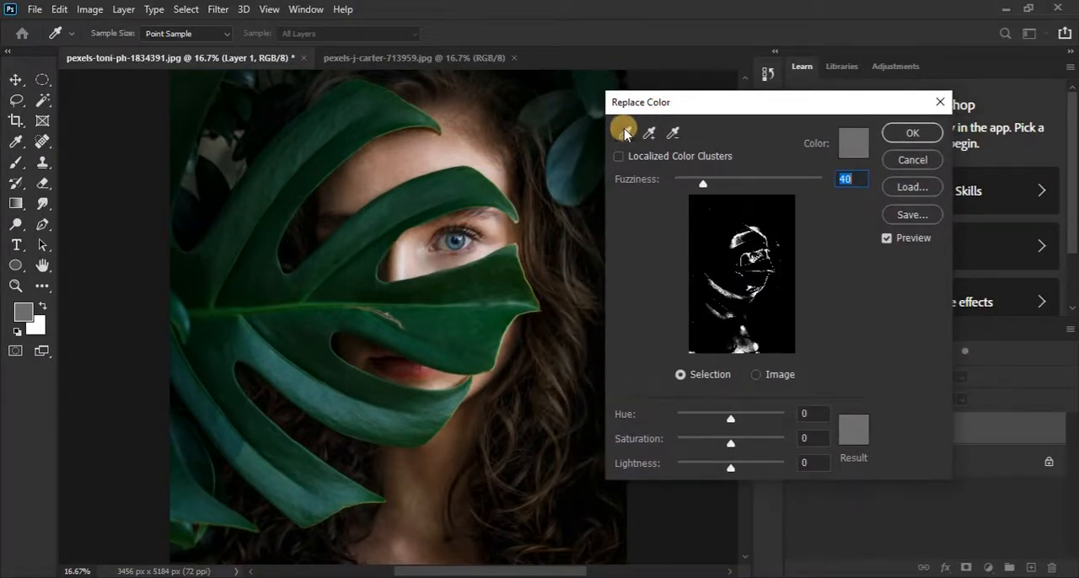
pyautogui.click(650, 133)
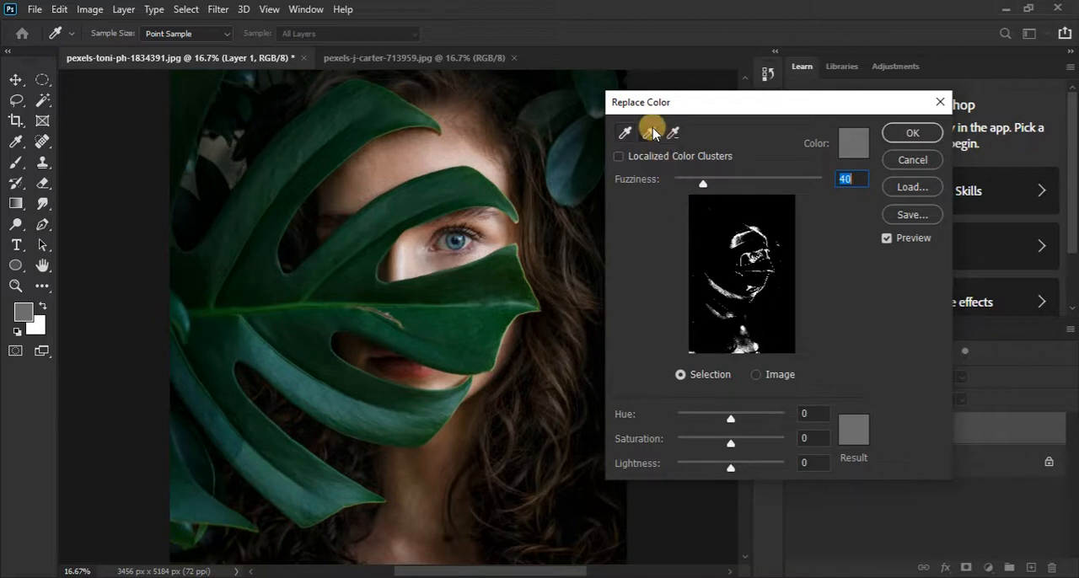
pyautogui.click(437, 159)
pyautogui.click(393, 154)
pyautogui.click(386, 162)
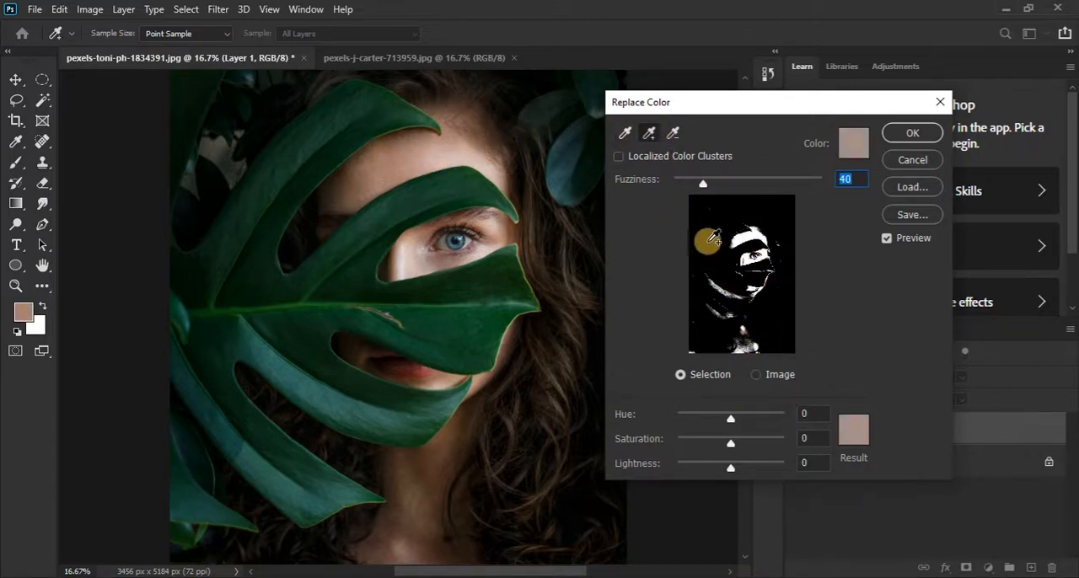
pyautogui.moveTo(702, 187); pyautogui.dragTo(731, 190)
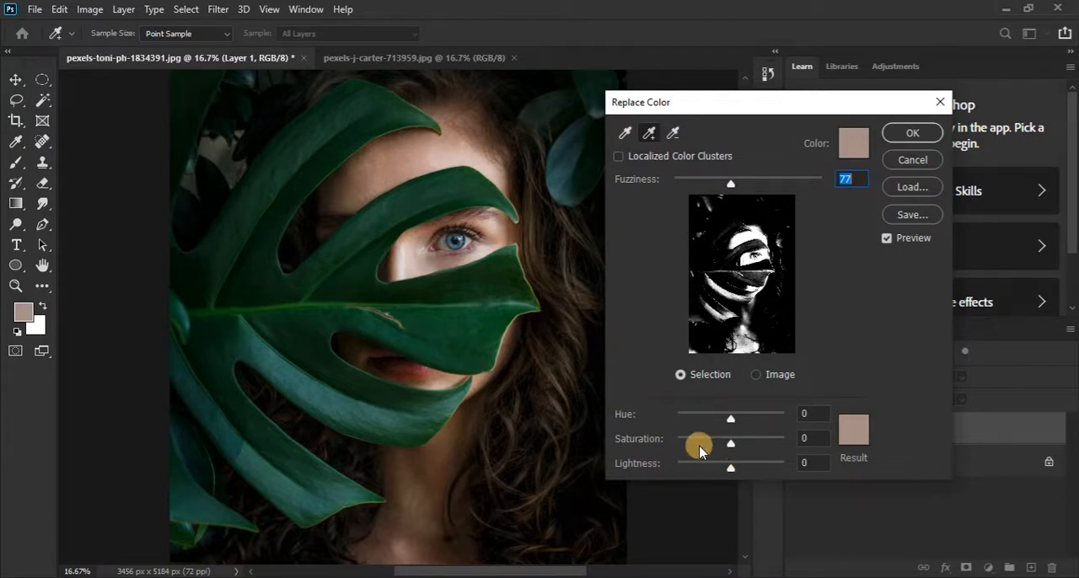
pyautogui.moveTo(731, 447); pyautogui.dragTo(672, 441)
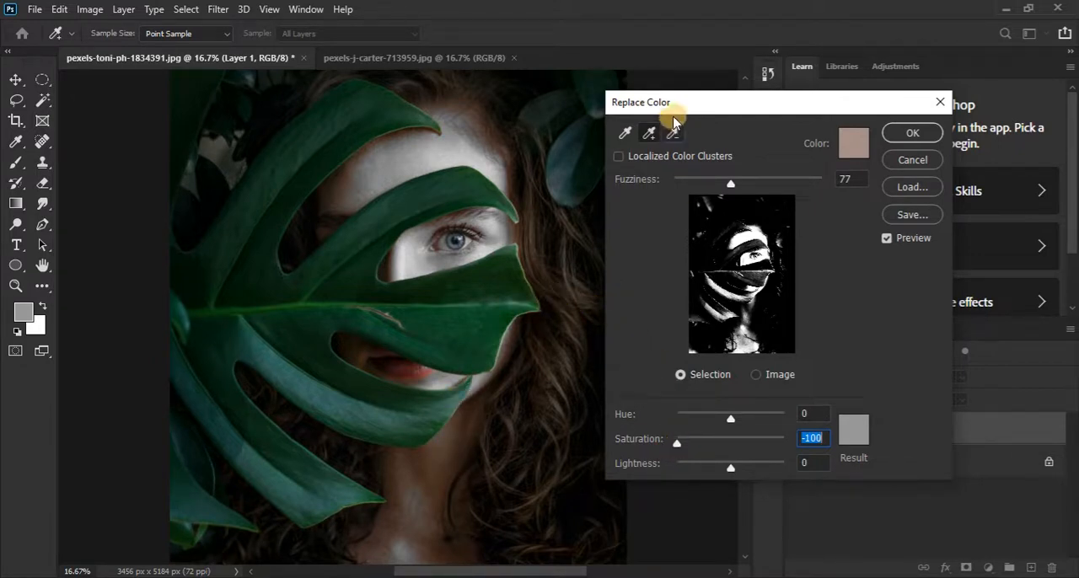
# Step: Add the shadowed skin and the lips to the desaturated colours, reduce the fuzziness to 27, and apply the colour replacement
pyautogui.click(648, 134)
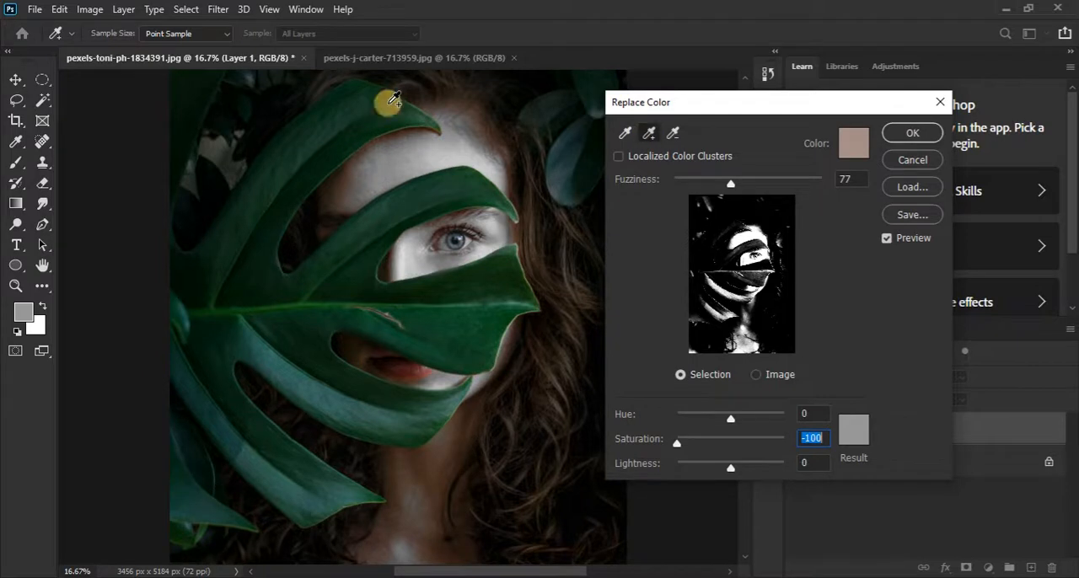
pyautogui.click(337, 194)
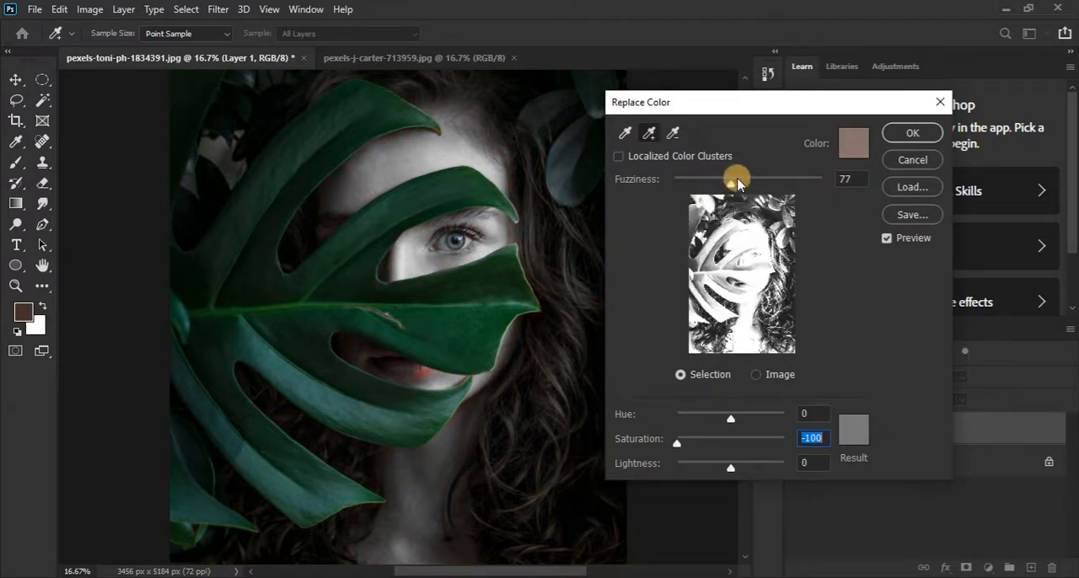
pyautogui.moveTo(731, 181); pyautogui.dragTo(694, 180)
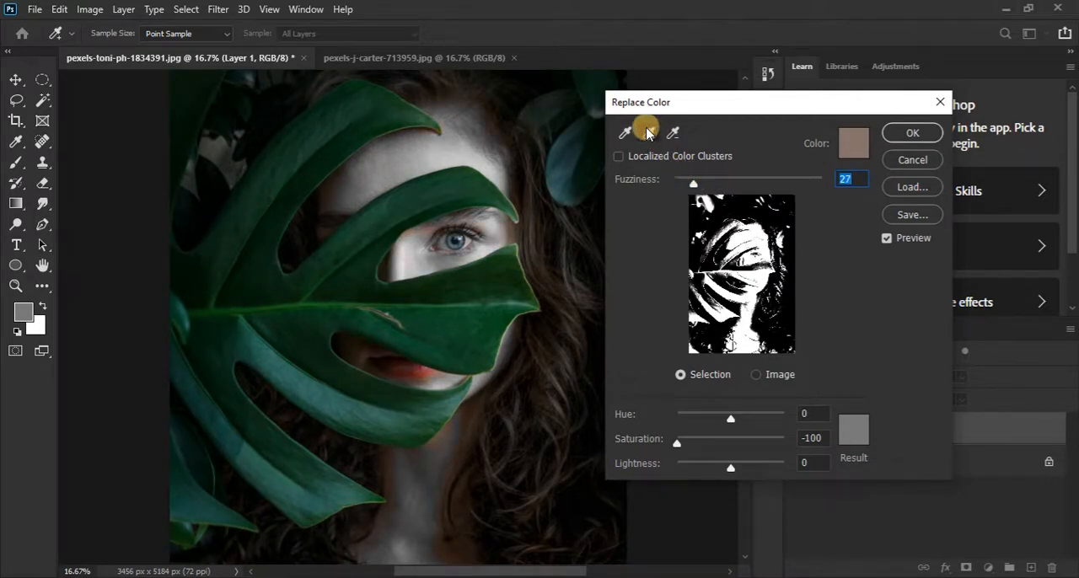
pyautogui.click(403, 375)
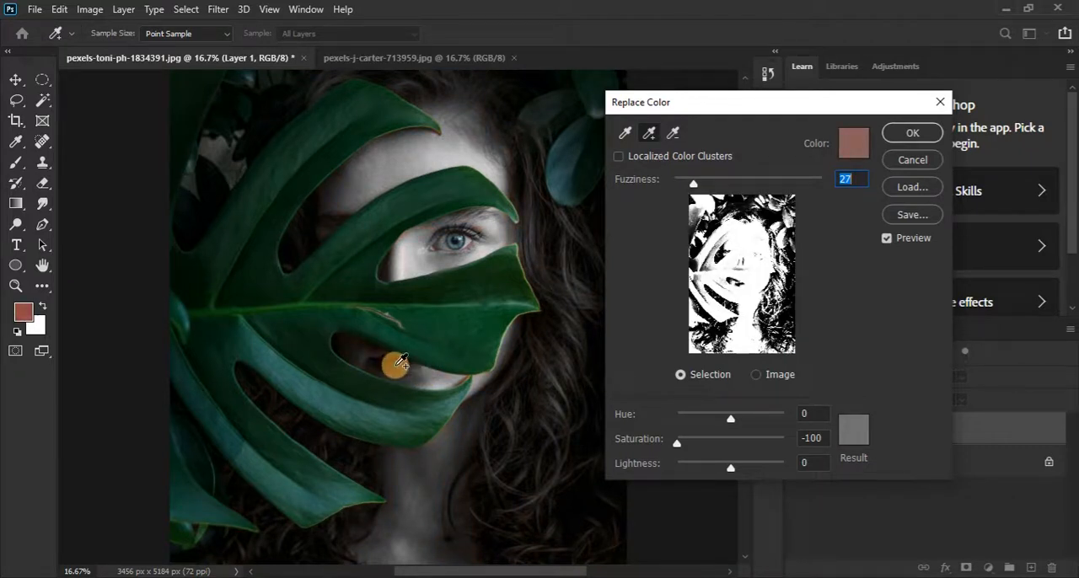
pyautogui.click(381, 363)
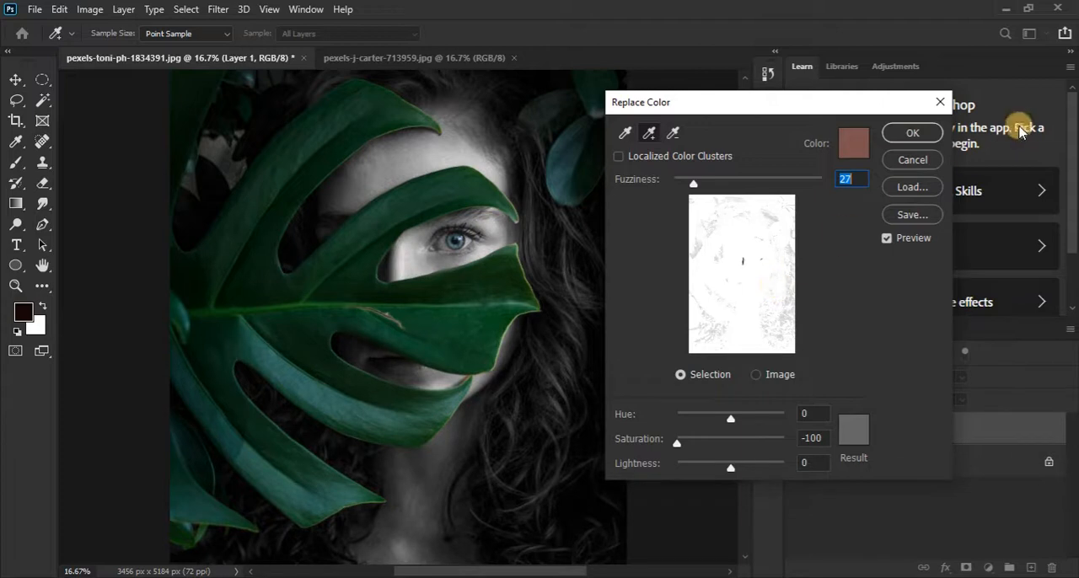
pyautogui.click(912, 136)
pyautogui.press('v')
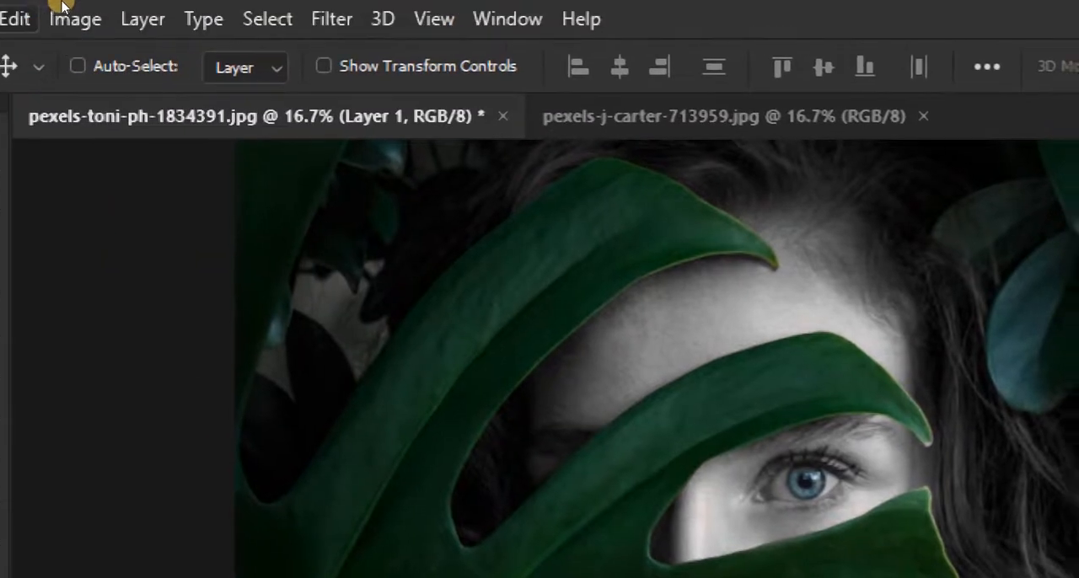
# Step: Apply a Vibrance adjustment to Layer 1 with the saturation at +70 and a moderately raised vibrance
pyautogui.click(75, 17)
pyautogui.moveTo(156, 89)
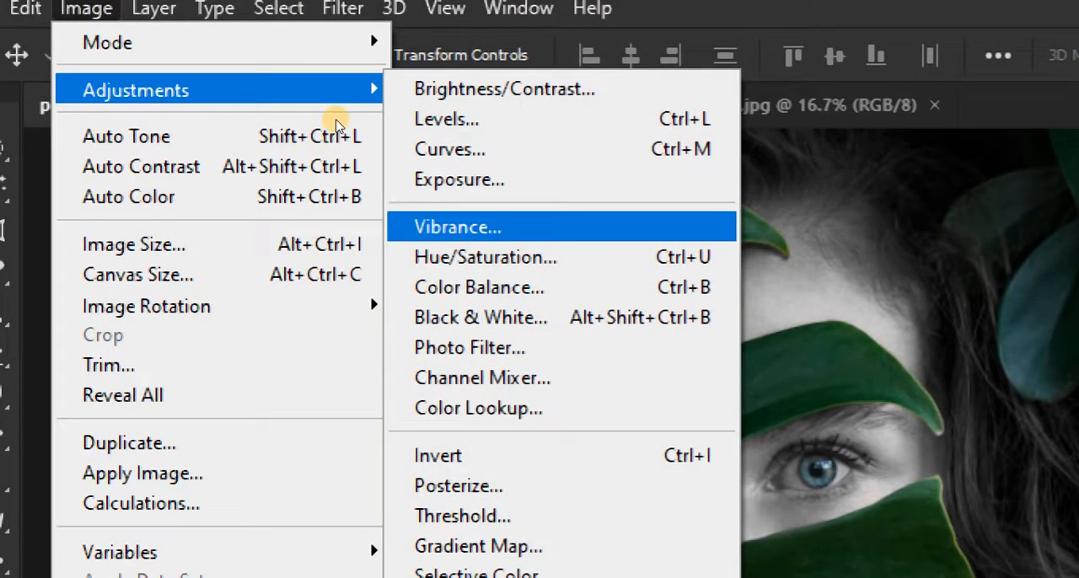
pyautogui.press('Return')
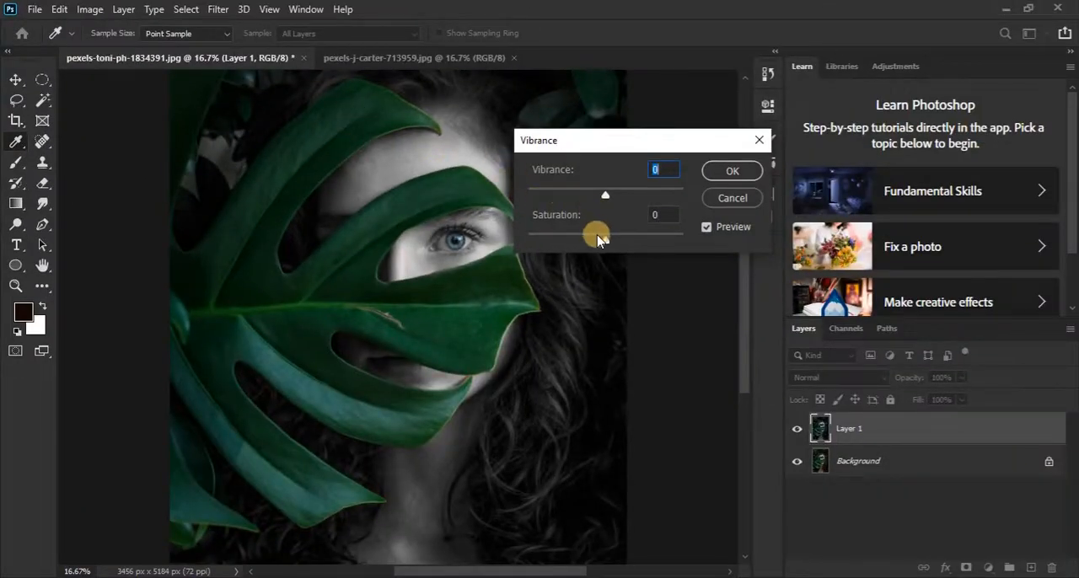
pyautogui.moveTo(607, 242); pyautogui.dragTo(654, 245)
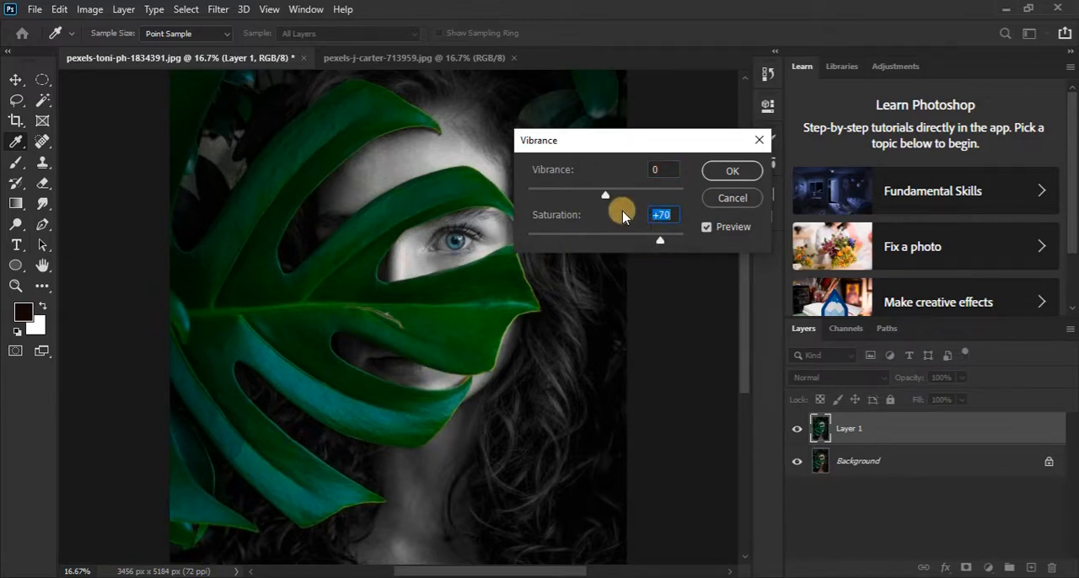
pyautogui.moveTo(605, 196); pyautogui.dragTo(631, 199)
pyautogui.click(731, 173)
pyautogui.click(731, 173)
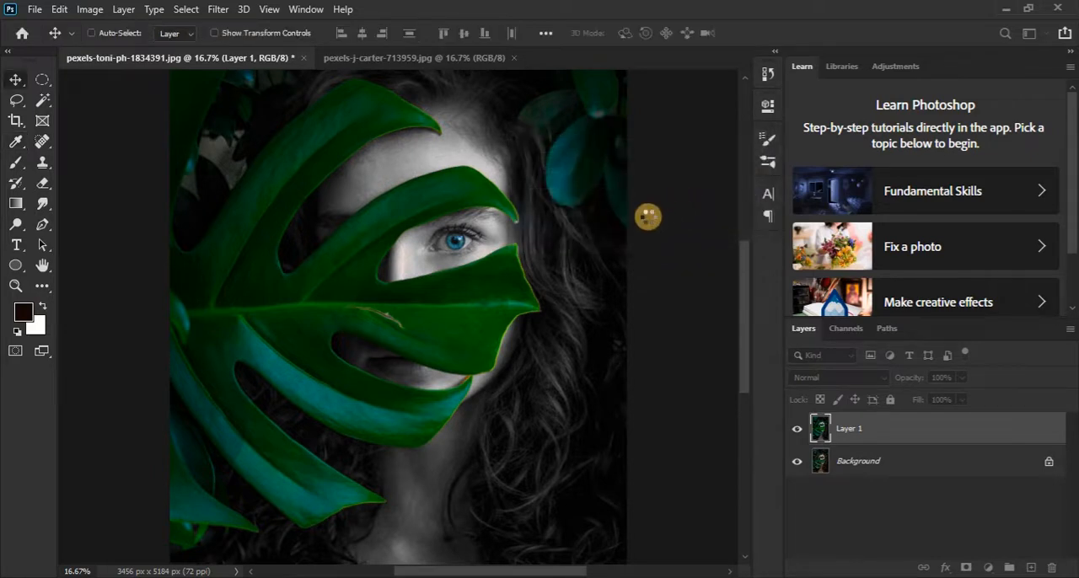
# Step: Apply a Brightness/Contrast adjustment to Layer 1 in legacy mode with the contrast at 21
pyautogui.hotkey('ctrl', '-')
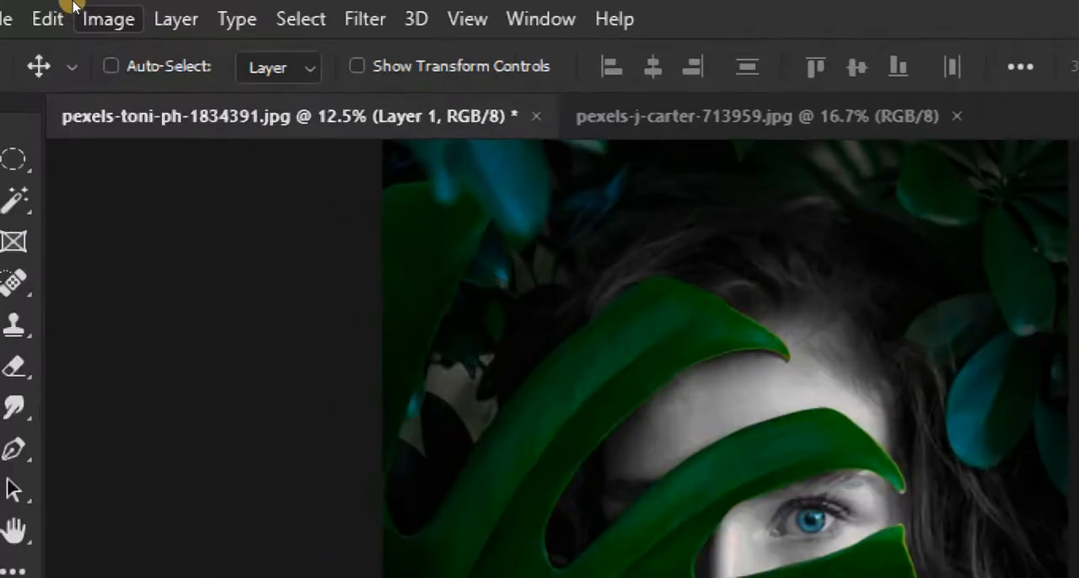
pyautogui.click(82, 8)
pyautogui.moveTo(188, 102)
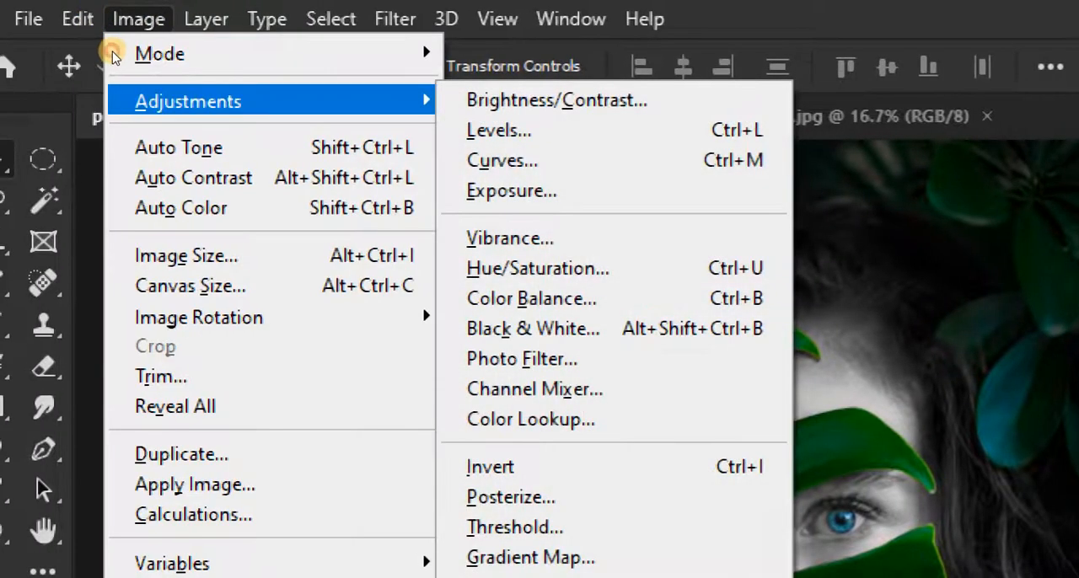
pyautogui.press('Down')
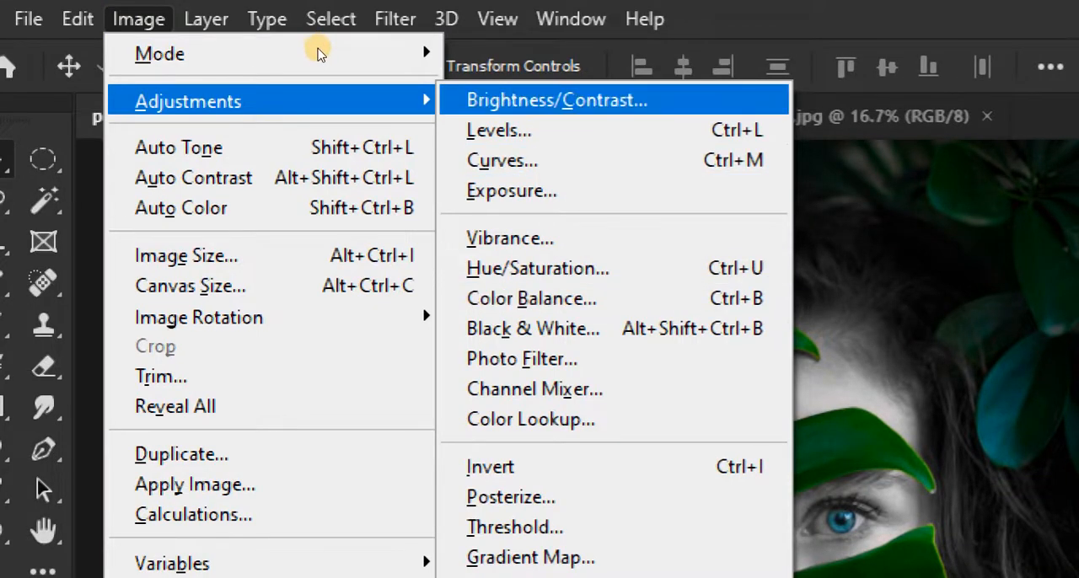
pyautogui.press('Return')
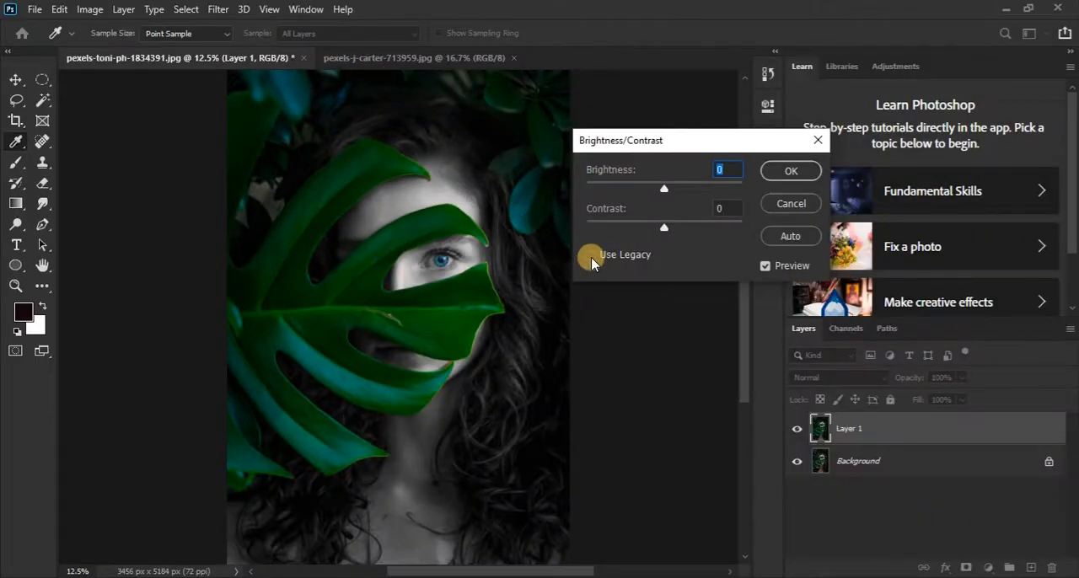
pyautogui.click(590, 257)
pyautogui.moveTo(666, 231); pyautogui.dragTo(679, 233)
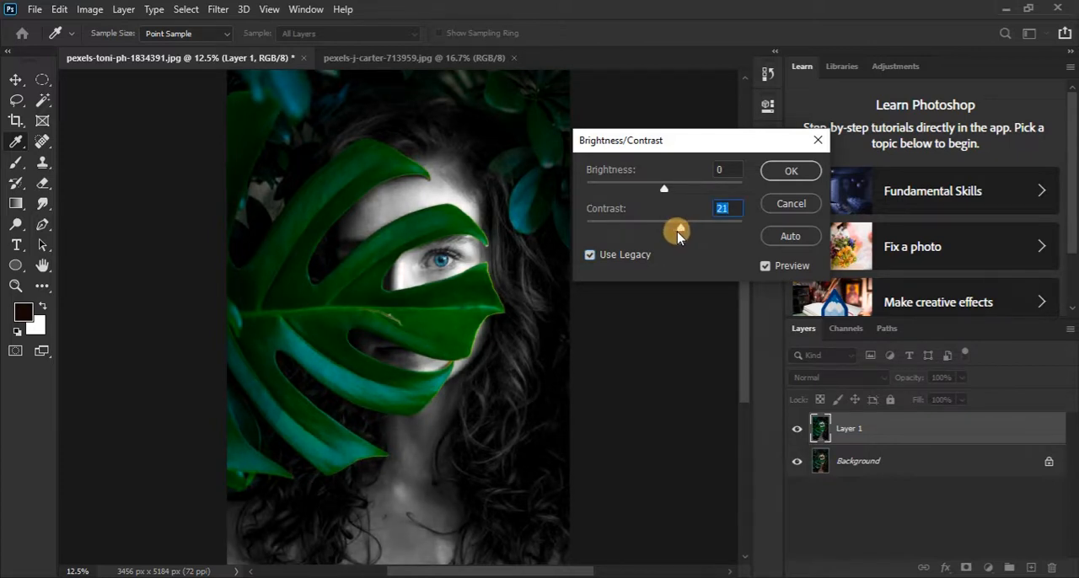
pyautogui.click(771, 170)
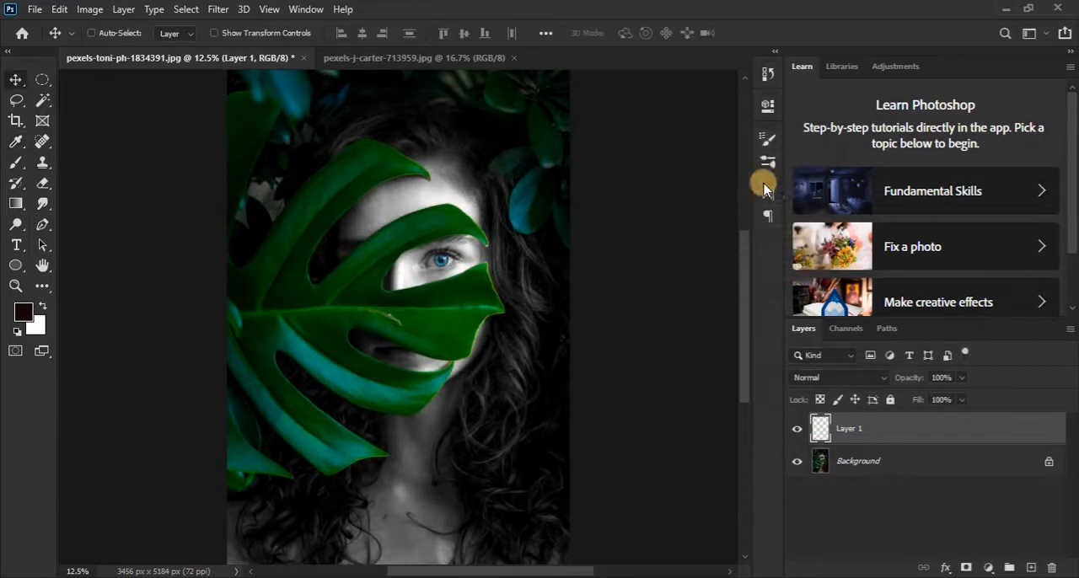
pyautogui.scroll(1, 448, 278)
pyautogui.scroll(-2, 448, 278)
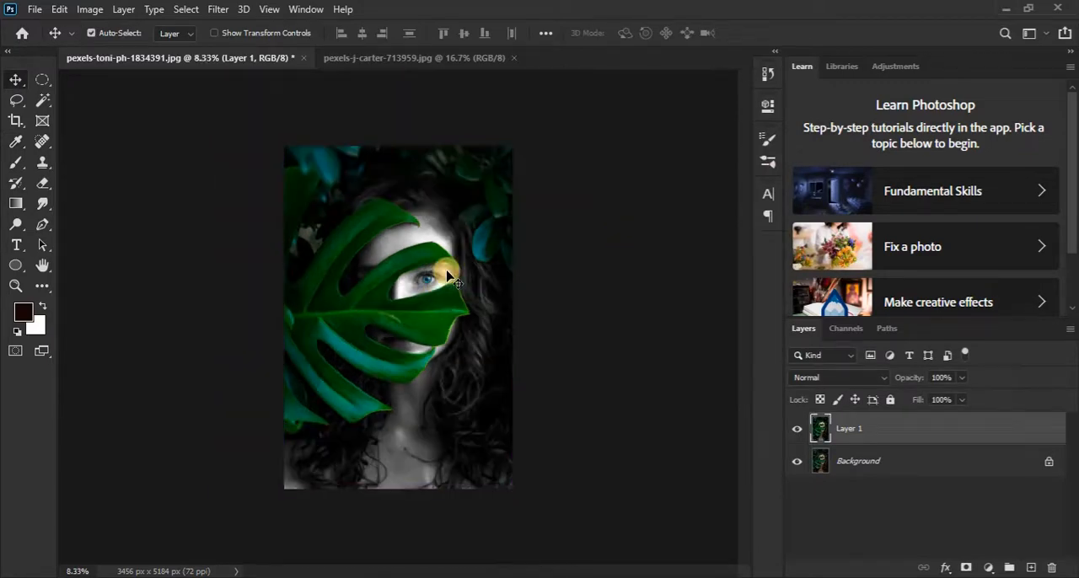
pyautogui.scroll(3, 448, 278)
pyautogui.moveTo(403, 164); pyautogui.dragTo(403, 385)
pyautogui.moveTo(380, 215); pyautogui.dragTo(386, 257)
pyautogui.scroll(-1, 387, 261)
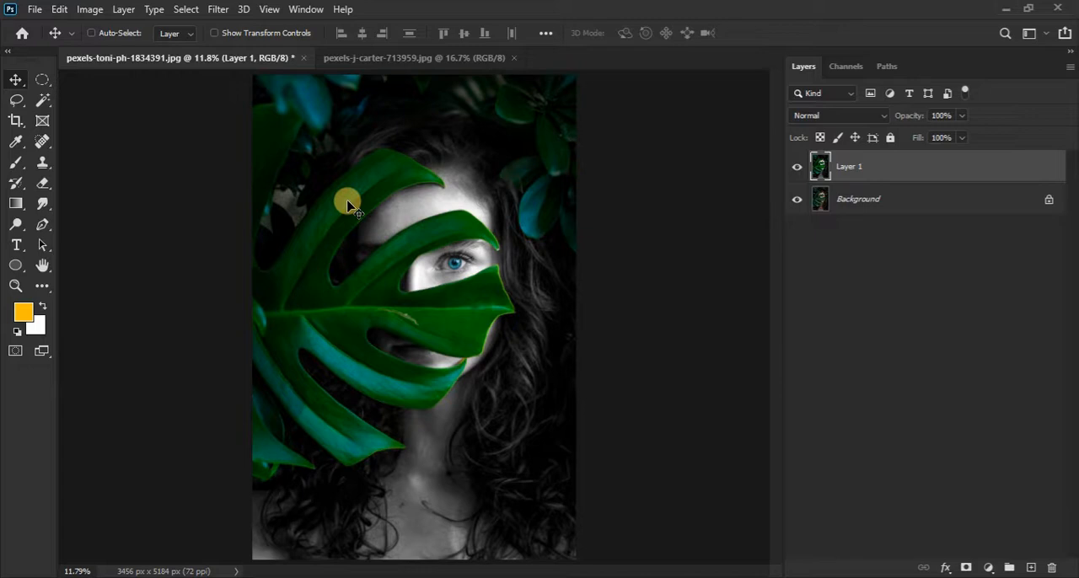
# Step: Switch to the baby photo pexels-j-carter-713959.jpg and start a Replace Color adjustment on its background layer
pyautogui.click(372, 63)
pyautogui.hotkey('ctrl', '+')
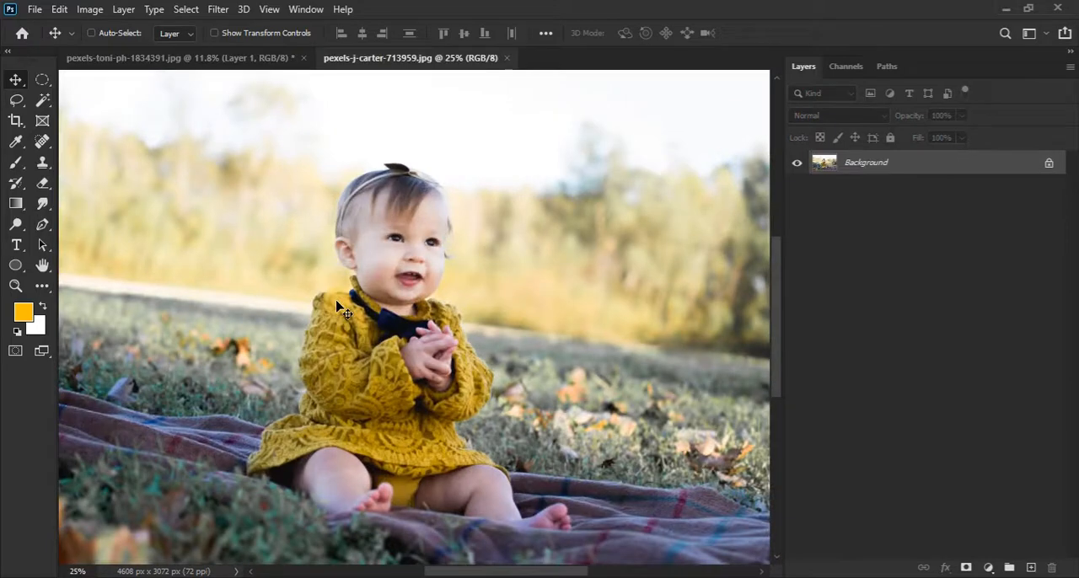
pyautogui.click(95, 11)
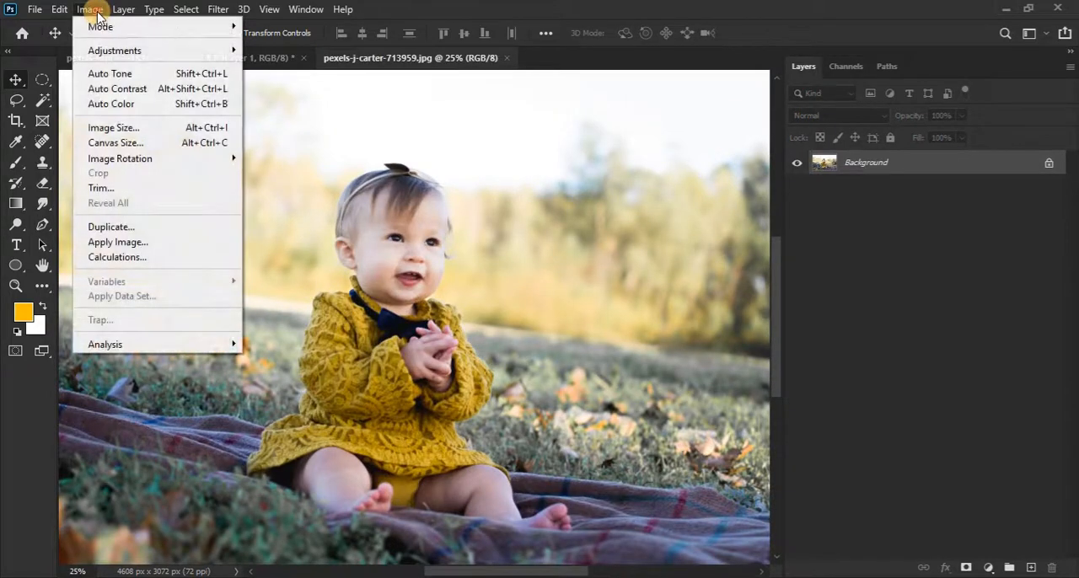
pyautogui.moveTo(105, 51)
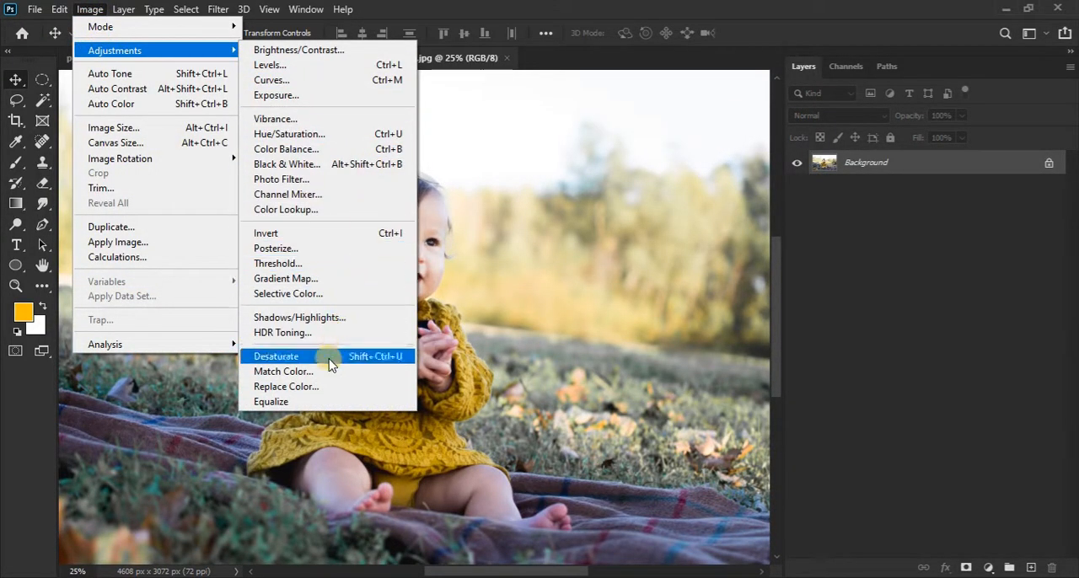
pyautogui.click(335, 390)
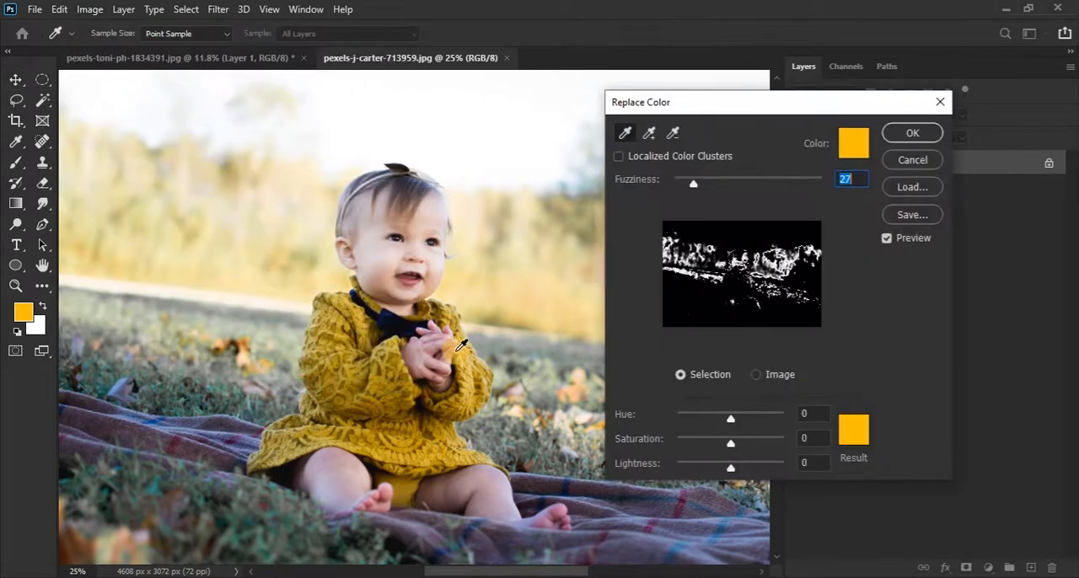
pyautogui.press('ctrl')
pyautogui.hotkey('ctrl', '-')
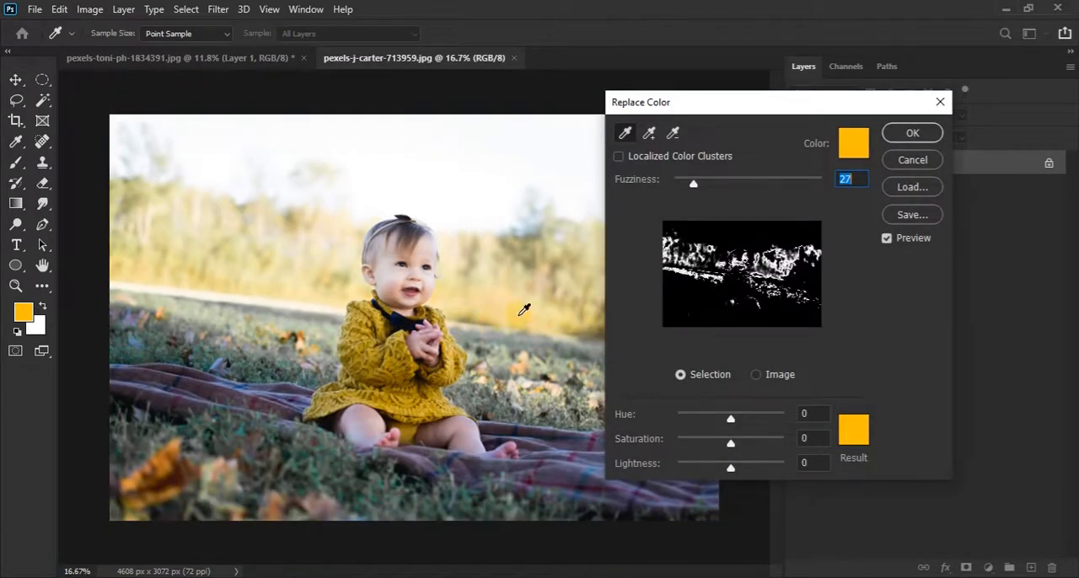
pyautogui.press('ctrl')
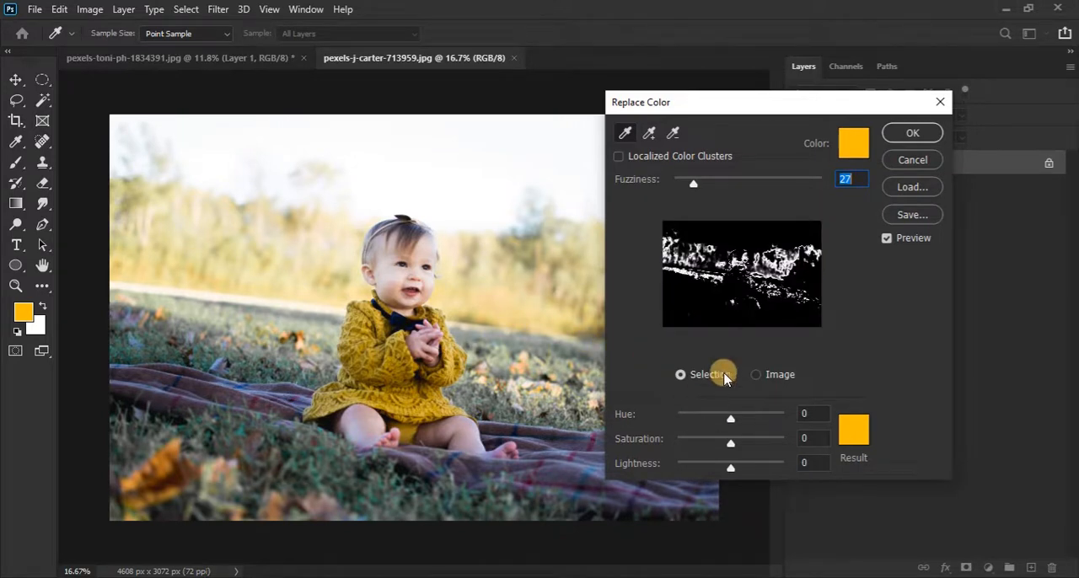
# Step: Sample the yellow dress, set the fuzziness to 43, and add the dress's darker yellow tone to the selected colours
pyautogui.click(396, 356)
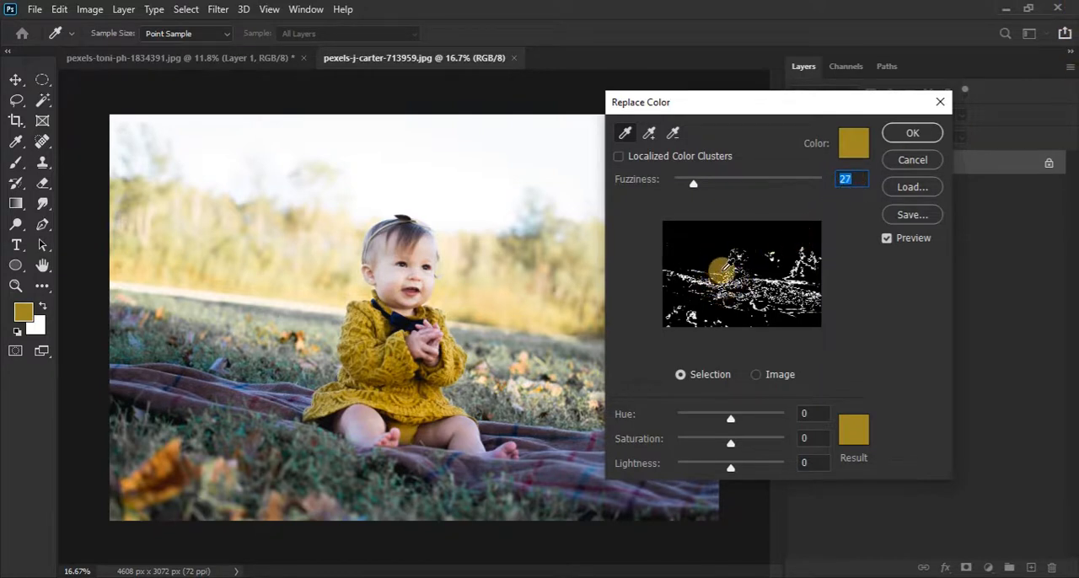
pyautogui.moveTo(693, 182)
pyautogui.mouseDown()
pyautogui.moveTo(711, 183)
pyautogui.moveTo(696, 189)
pyautogui.moveTo(717, 195)
pyautogui.moveTo(705, 195)
pyautogui.mouseUp()
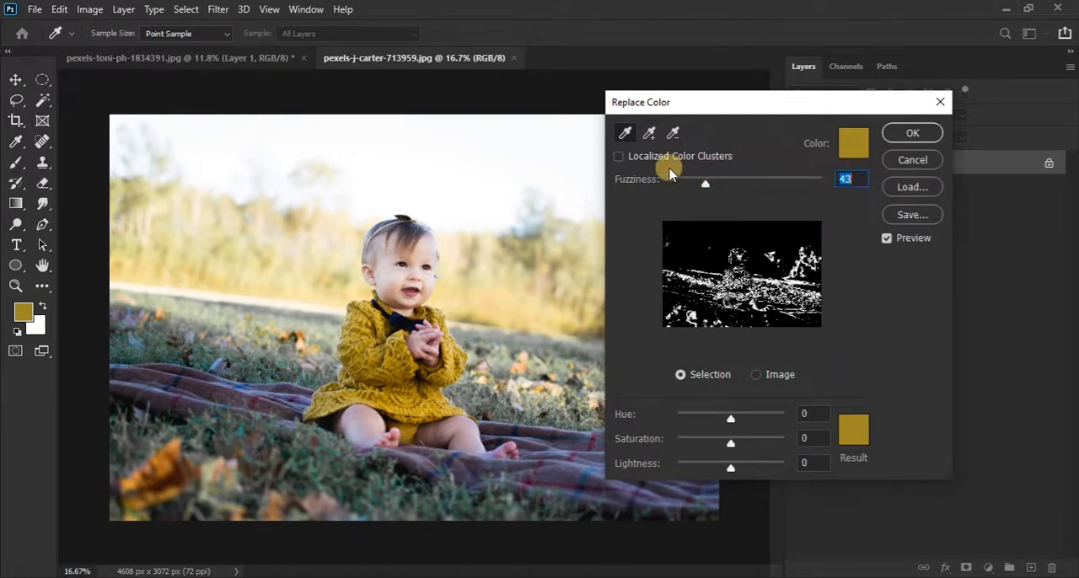
pyautogui.click(648, 133)
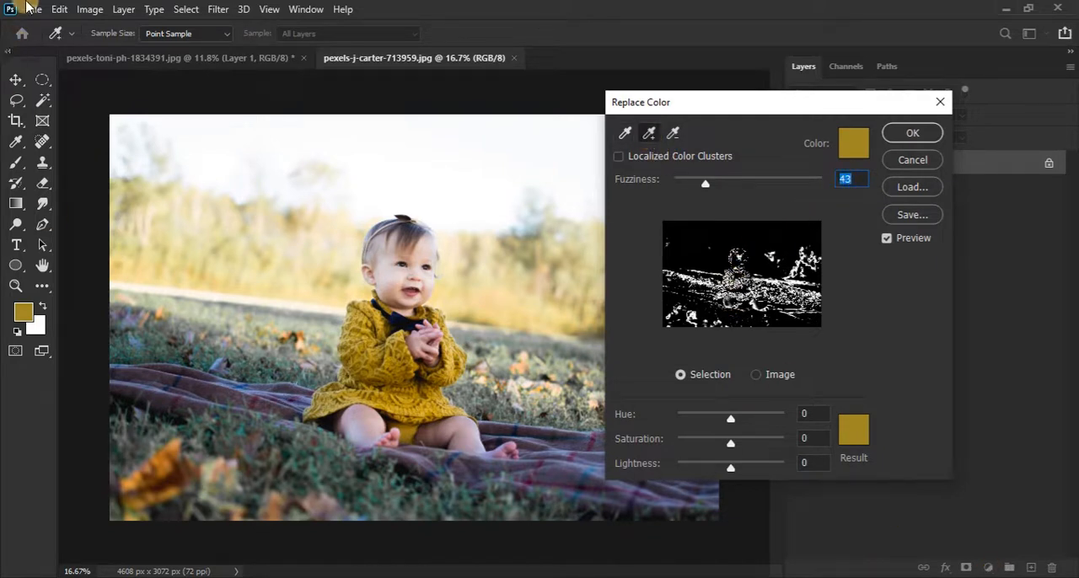
pyautogui.click(364, 376)
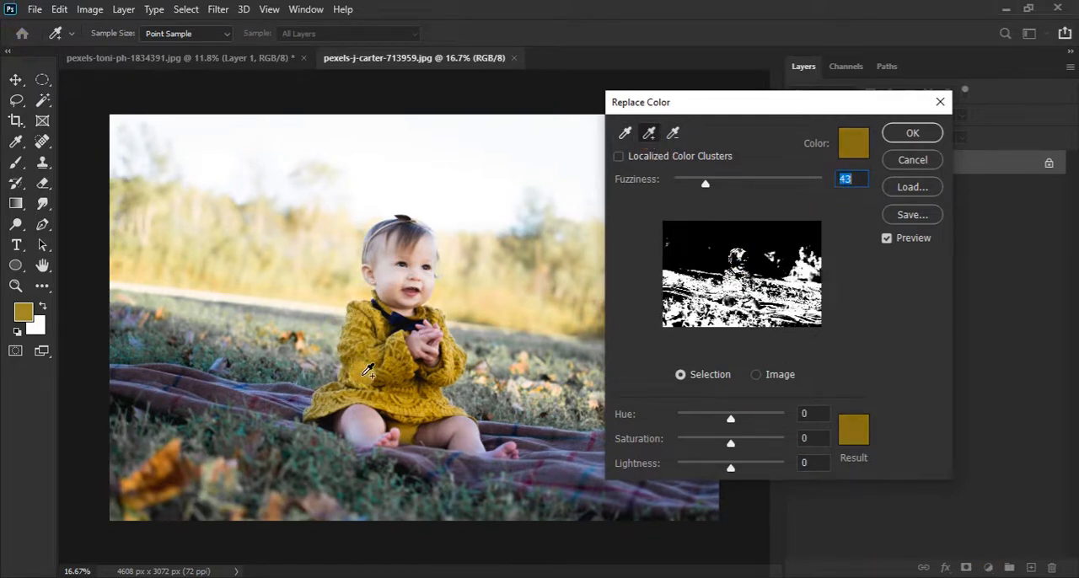
pyautogui.click(850, 178)
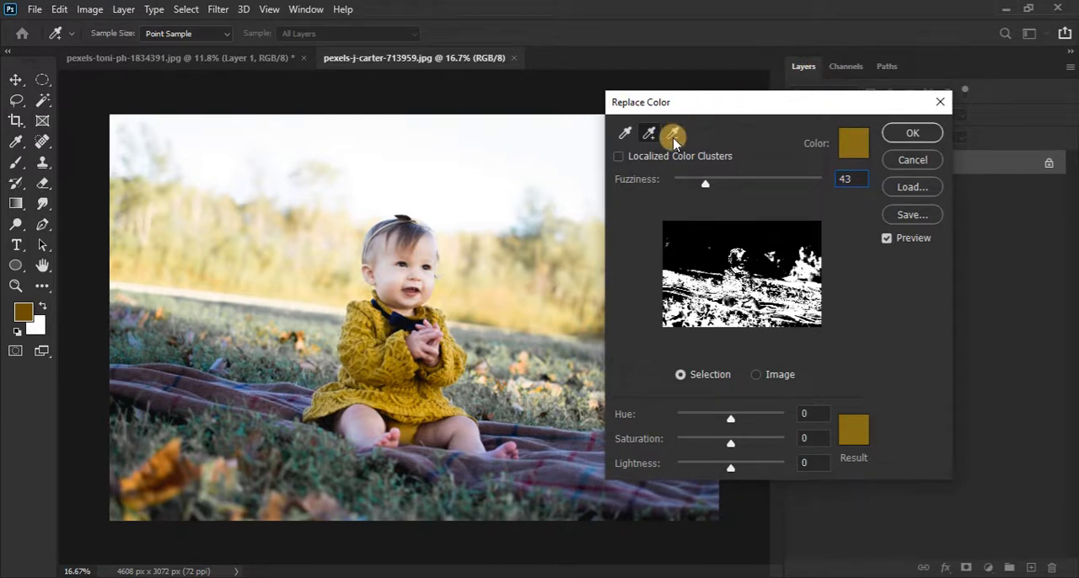
# Step: Raise the selected colours' saturation to +78 and lightness to +7, after trying a blue hue shift and resetting the hue to 0
pyautogui.click(742, 444)
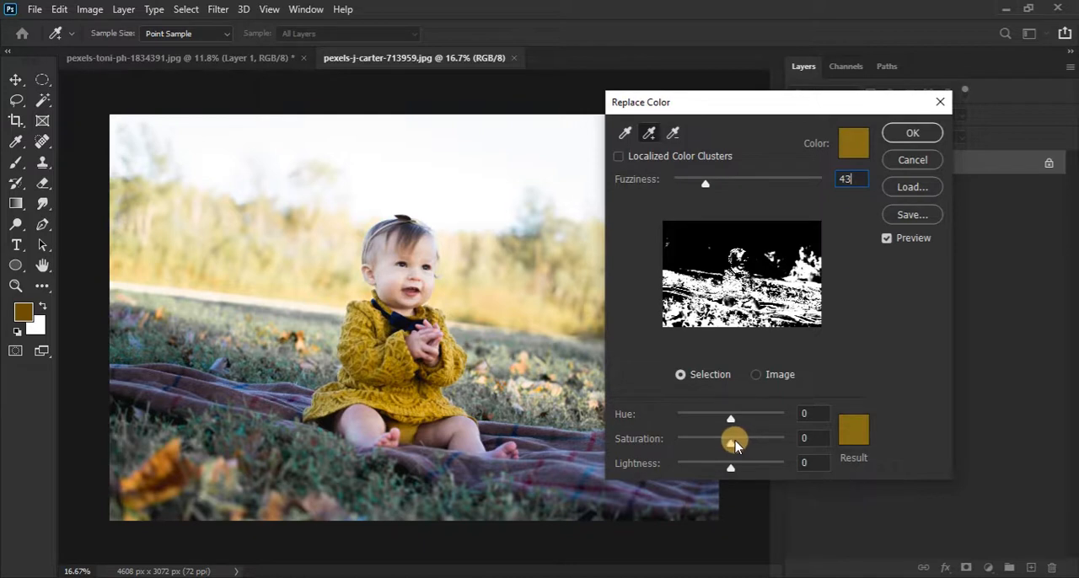
pyautogui.moveTo(732, 449); pyautogui.dragTo(761, 456)
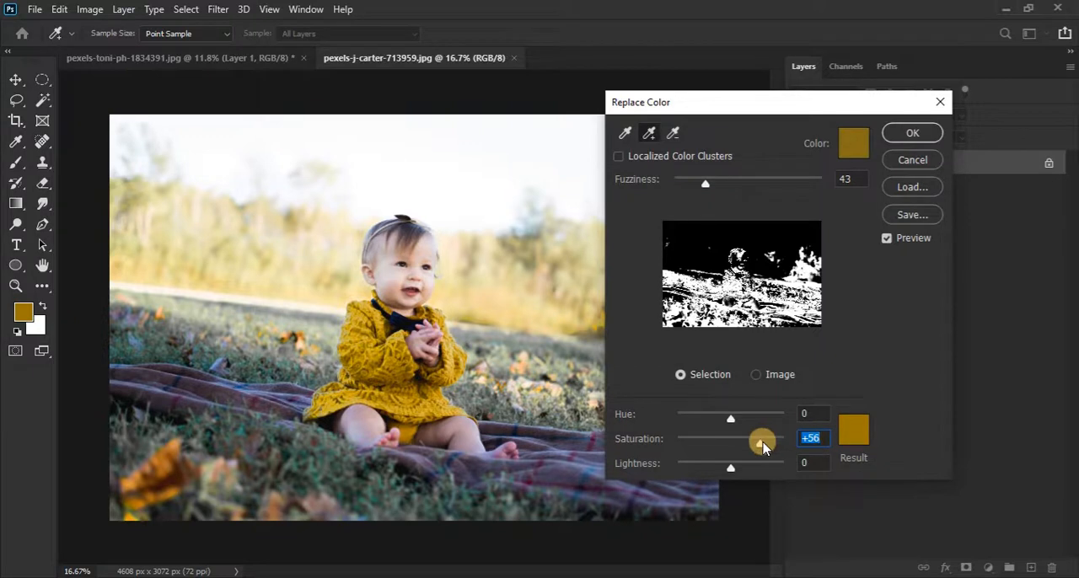
pyautogui.moveTo(763, 447); pyautogui.dragTo(815, 406)
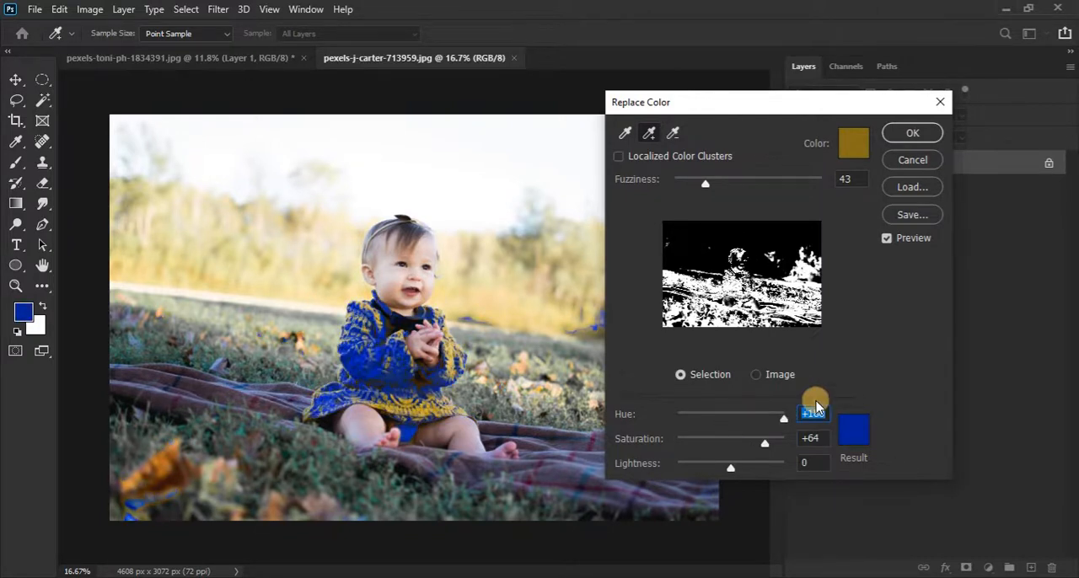
pyautogui.write('0')
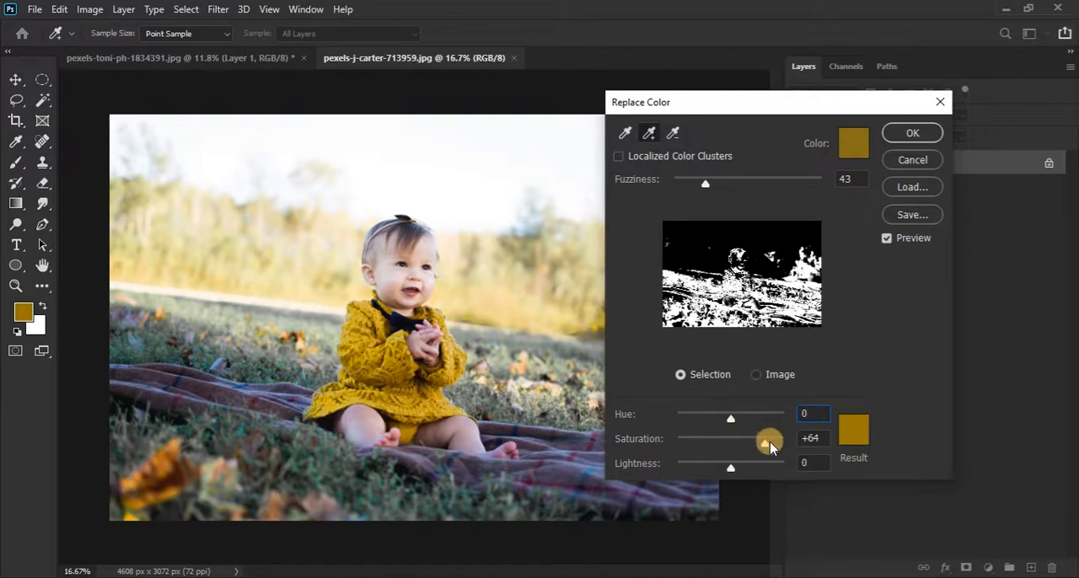
pyautogui.moveTo(770, 447)
pyautogui.mouseDown()
pyautogui.moveTo(730, 441)
pyautogui.moveTo(773, 447)
pyautogui.mouseUp()
pyautogui.moveTo(725, 474)
pyautogui.mouseDown()
pyautogui.moveTo(713, 469)
pyautogui.moveTo(736, 473)
pyautogui.mouseUp()
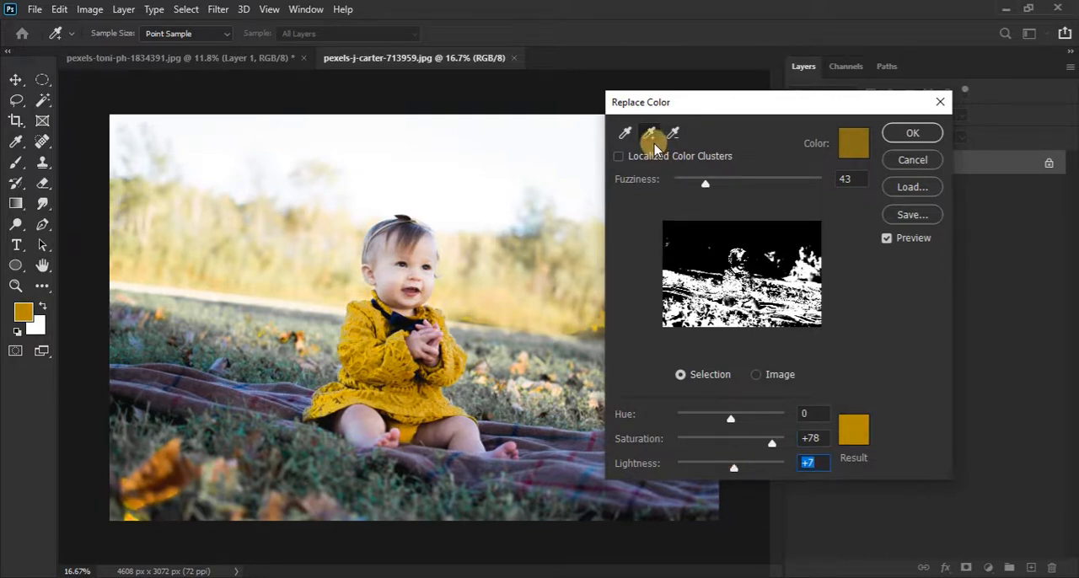
# Step: Refine the colour selection by adding the pale sky and subtracting the warm background beside the baby, with the saturation at +50
pyautogui.click(458, 177)
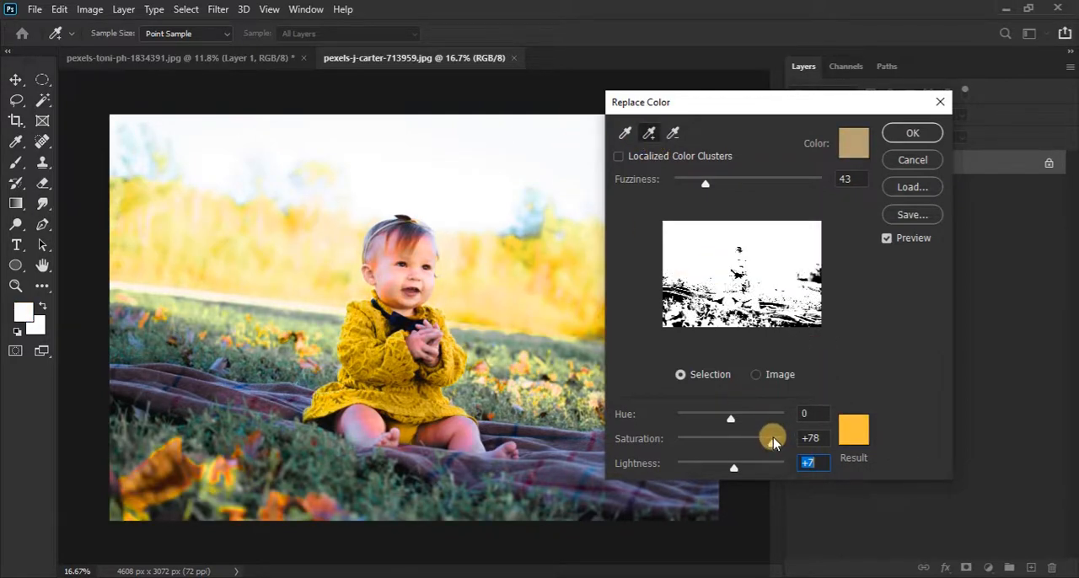
pyautogui.moveTo(773, 437); pyautogui.dragTo(745, 446)
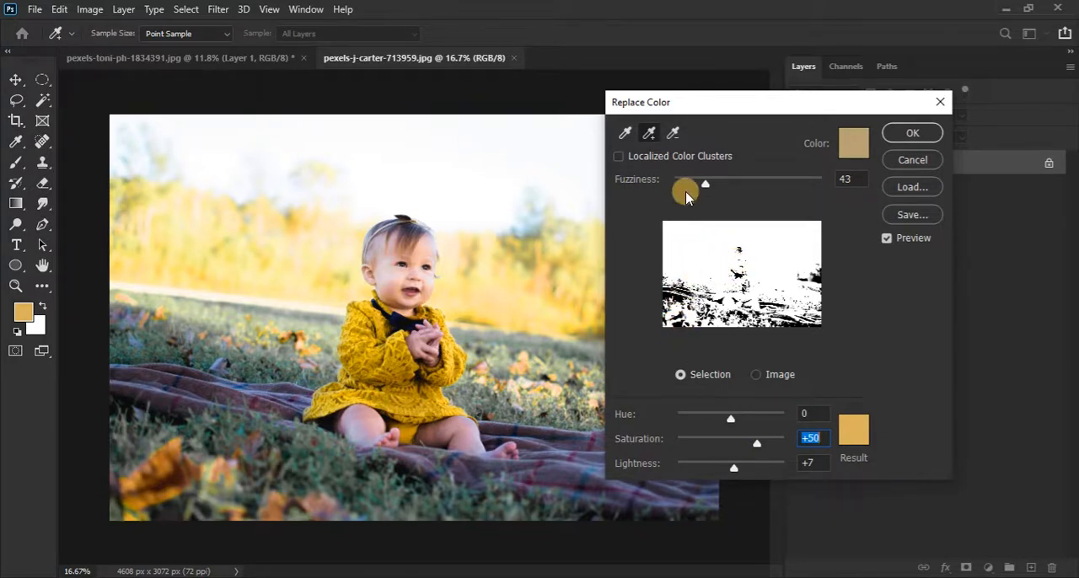
pyautogui.click(674, 134)
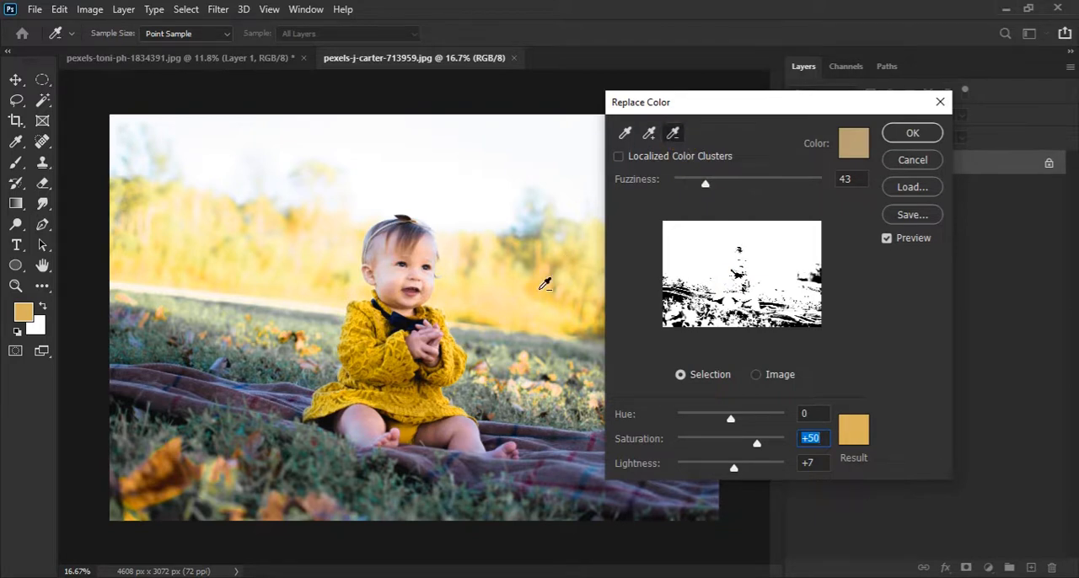
pyautogui.click(543, 288)
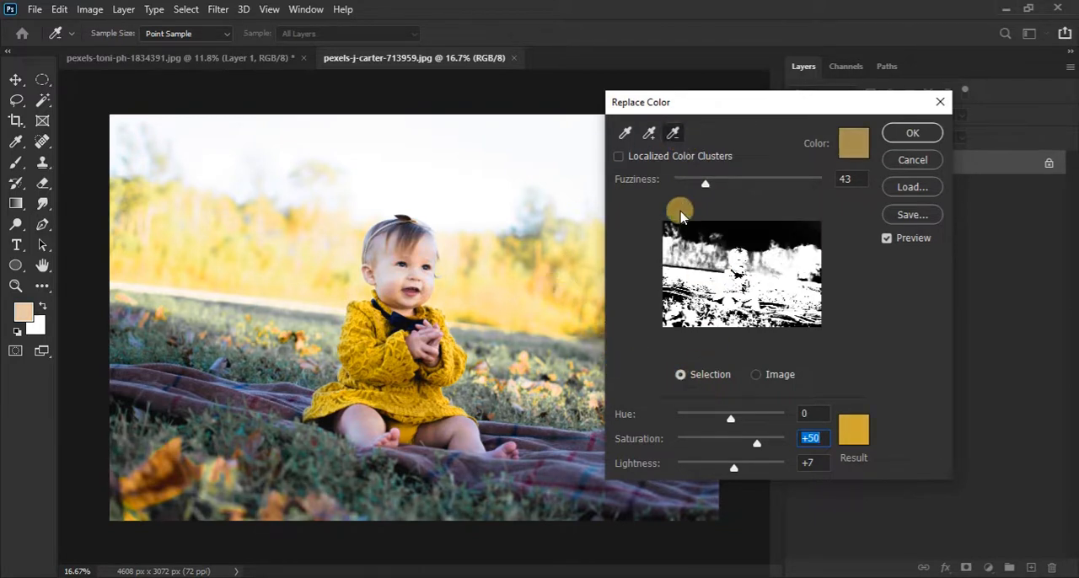
# Step: Add the greyish tone at the blanket's edge beside the baby, set the saturation to +59, compare the preview, and apply the replacement
pyautogui.click(648, 137)
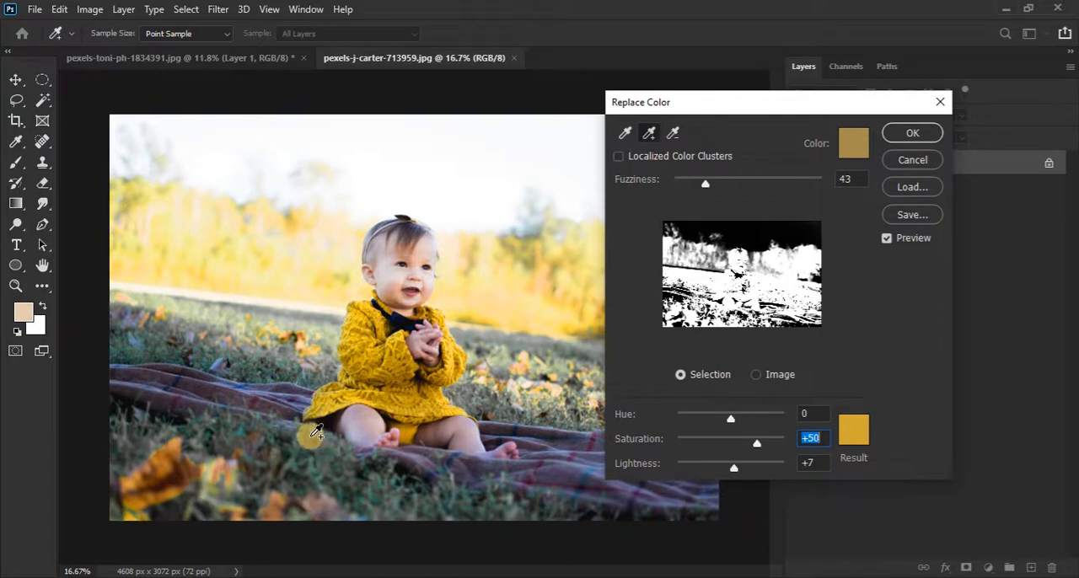
pyautogui.click(305, 436)
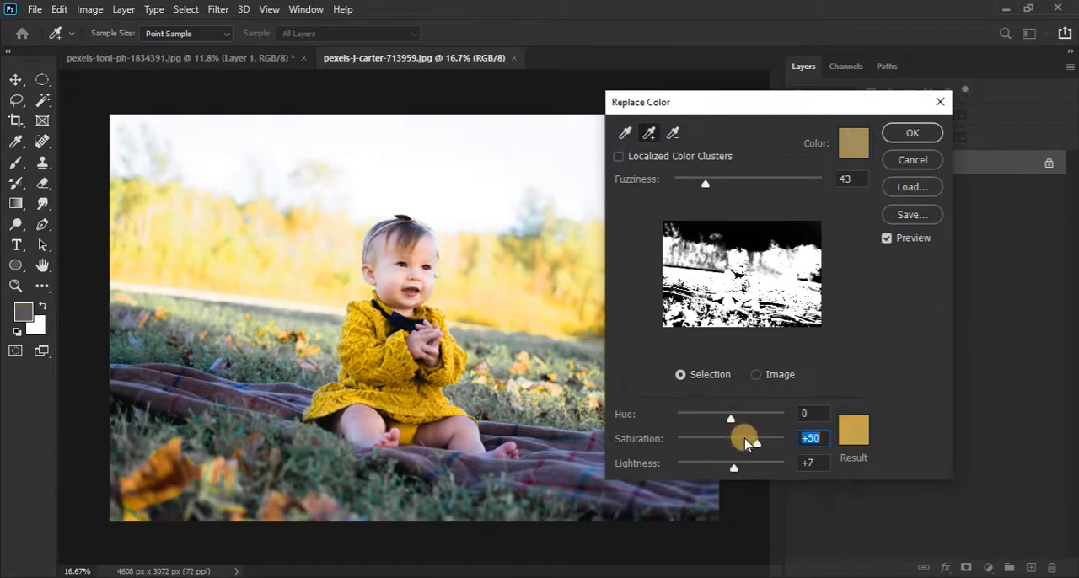
pyautogui.moveTo(757, 443)
pyautogui.mouseDown()
pyautogui.moveTo(745, 449)
pyautogui.moveTo(763, 451)
pyautogui.mouseUp()
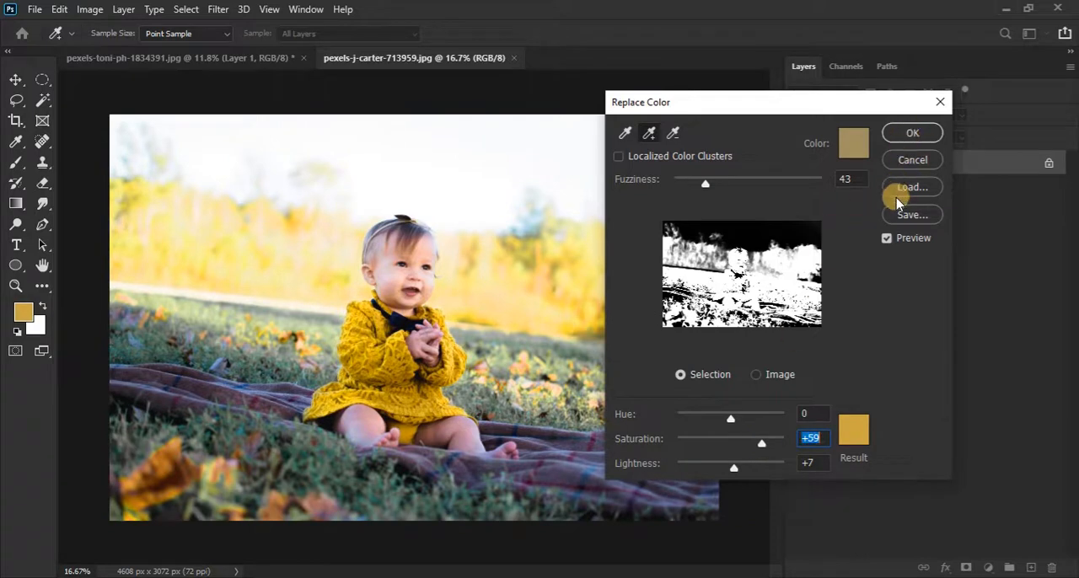
pyautogui.click(886, 239)
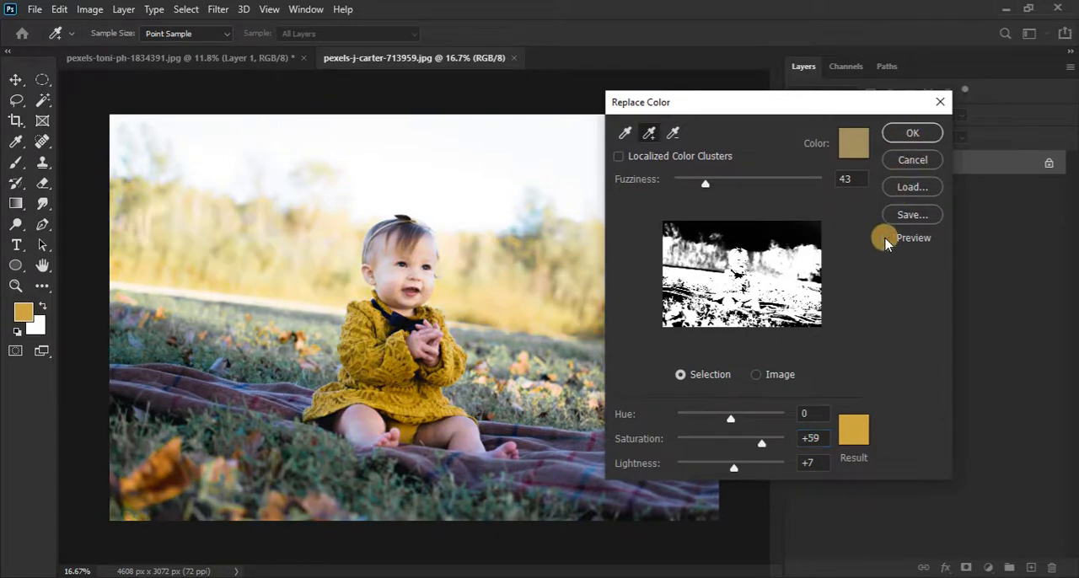
pyautogui.click(886, 240)
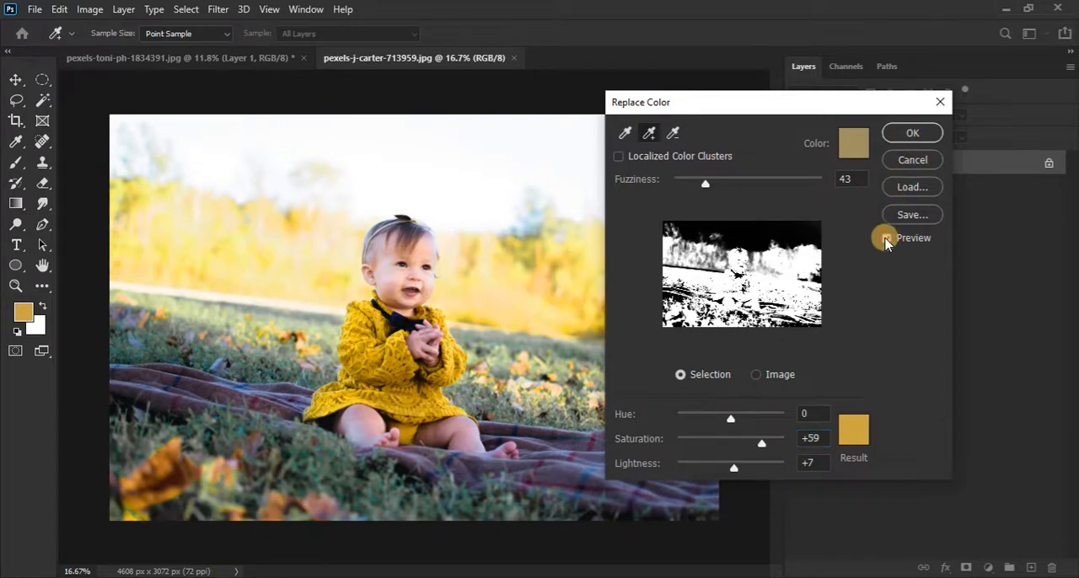
pyautogui.click(908, 134)
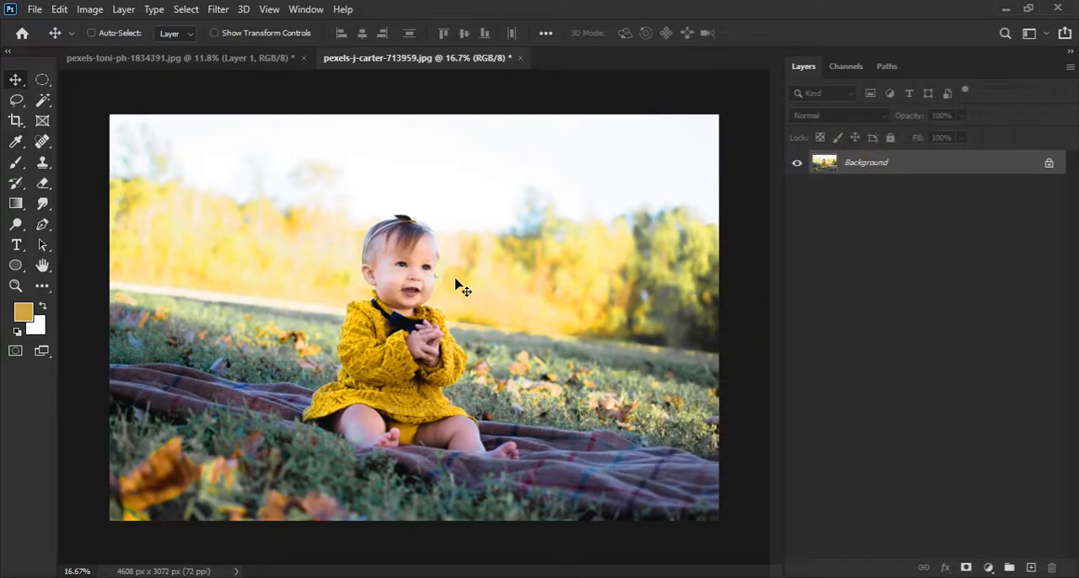